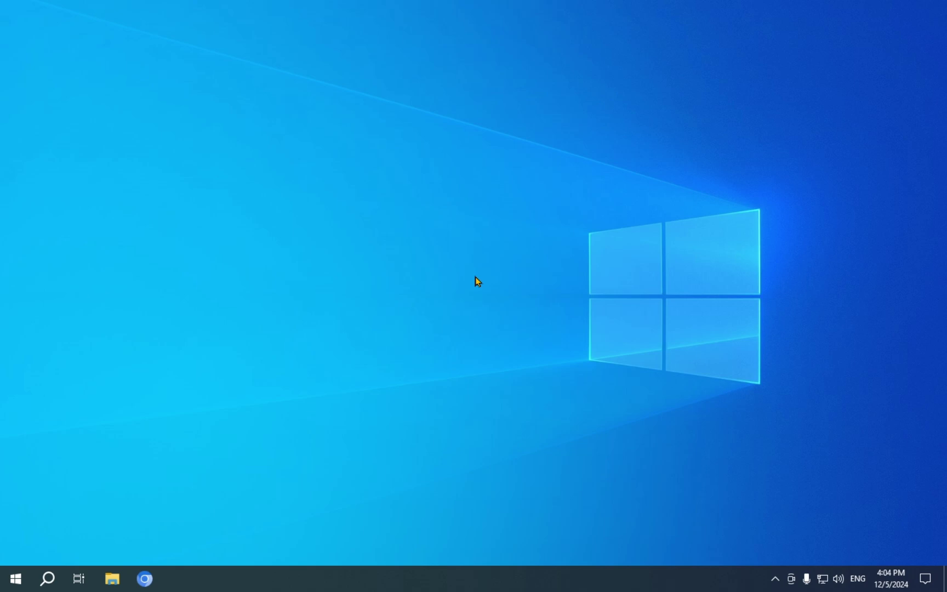
# Step: Open a maximized web browser window, search for "iris shaders" and open the official Iris Shaders website
pyautogui.click(153, 584)
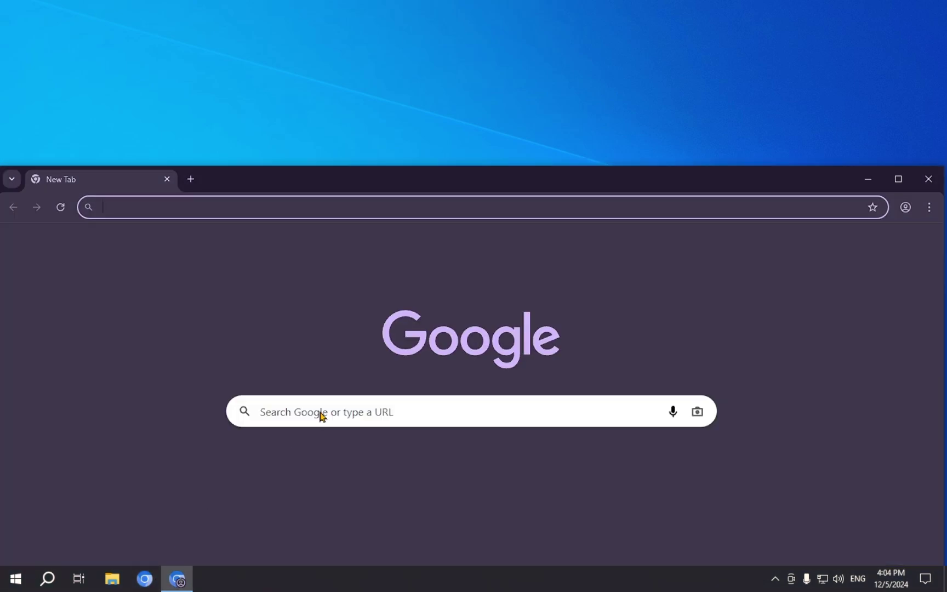
pyautogui.click(898, 178)
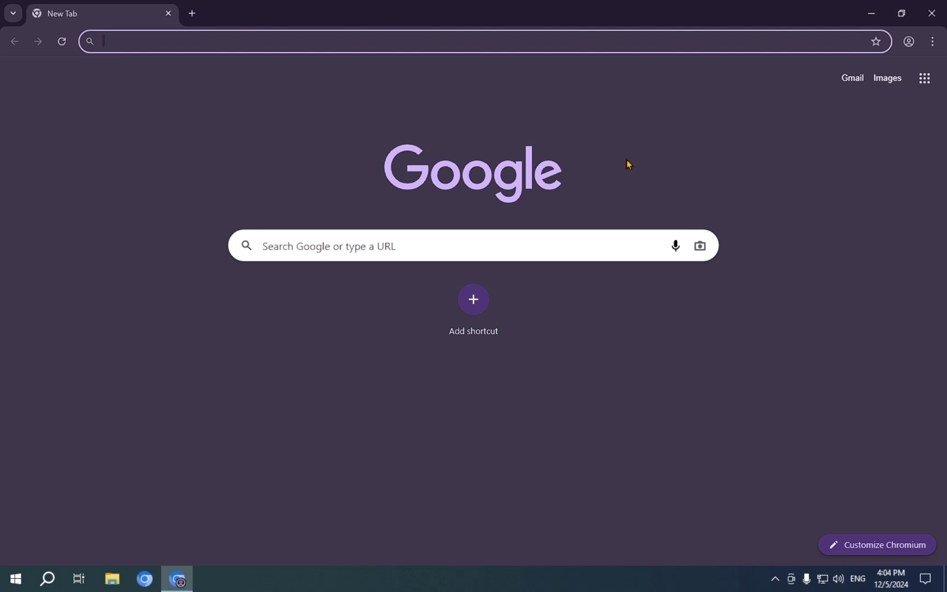
pyautogui.write('iris shaders')
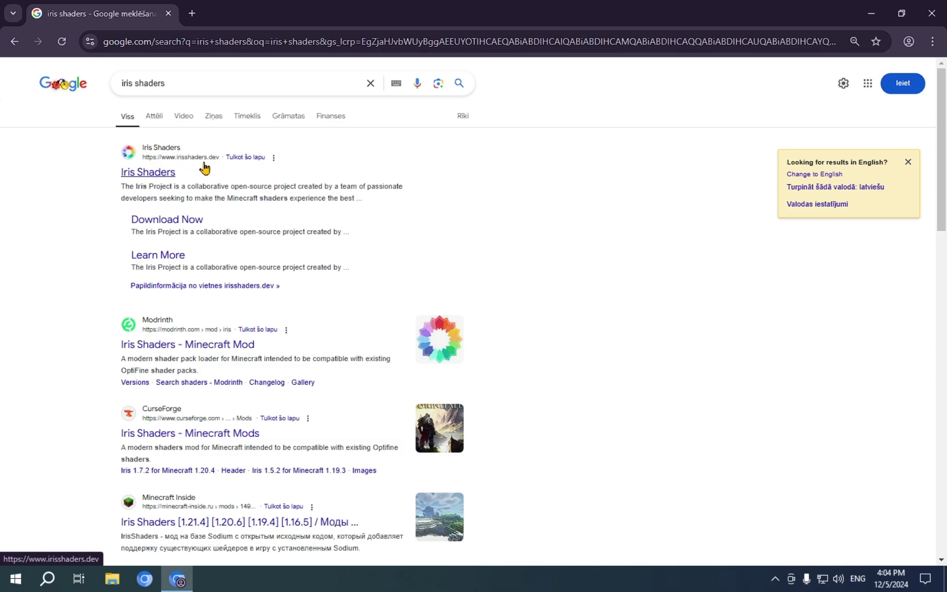
pyautogui.click(160, 172)
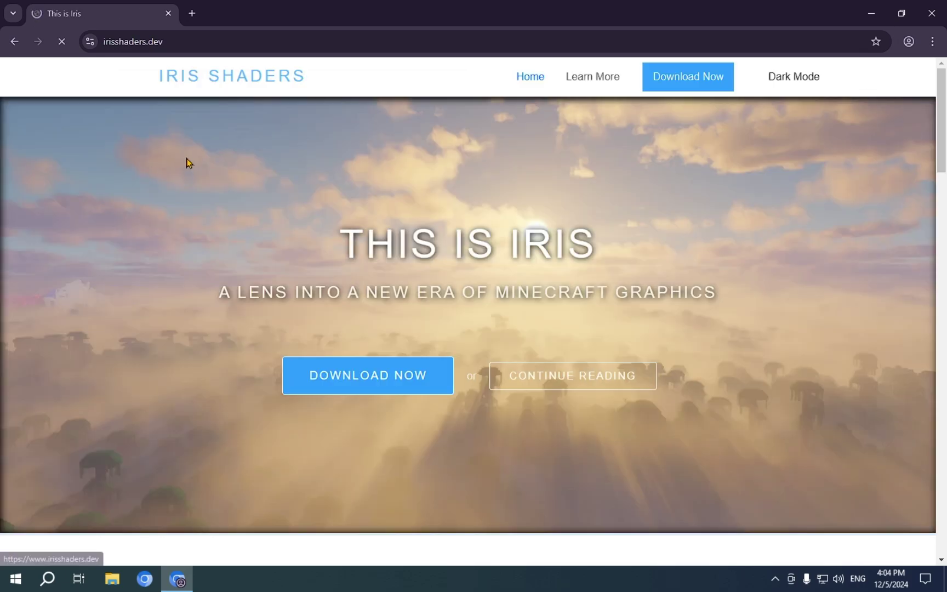
# Step: Download the Iris installer as a universal JAR from the Iris Shaders download page
pyautogui.scroll(-15, 517, 336)
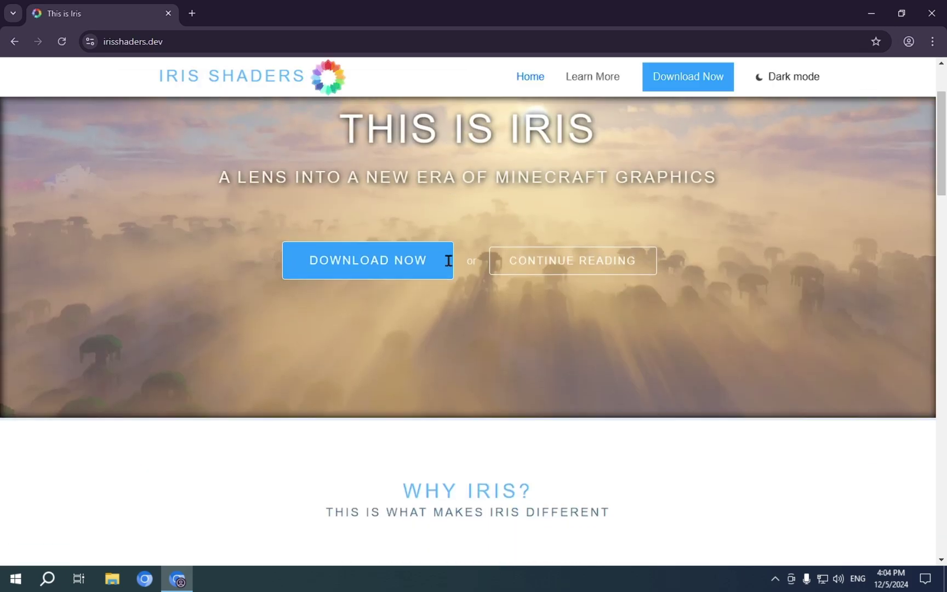
pyautogui.scroll(-15, 472, 285)
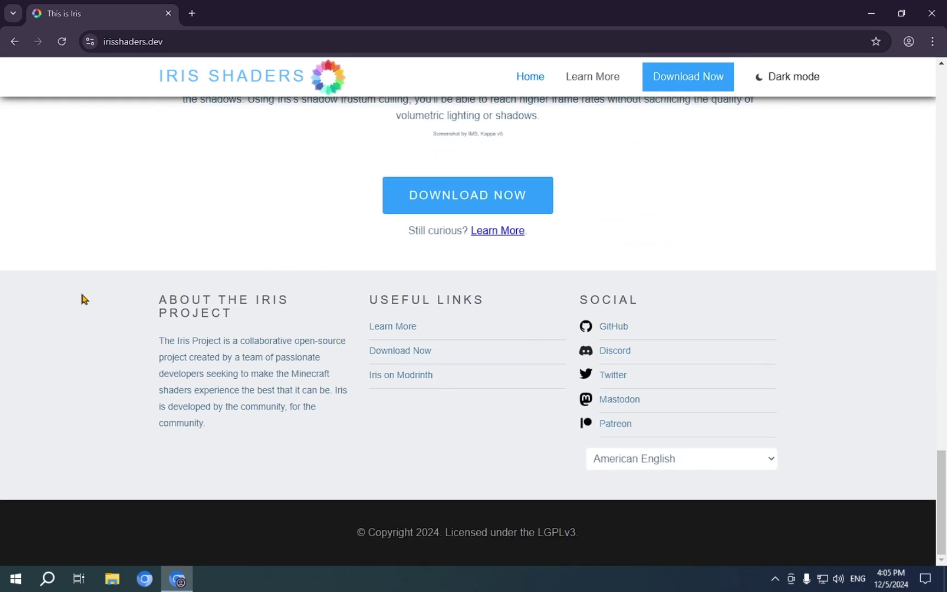
pyautogui.scroll(10, 172, 375)
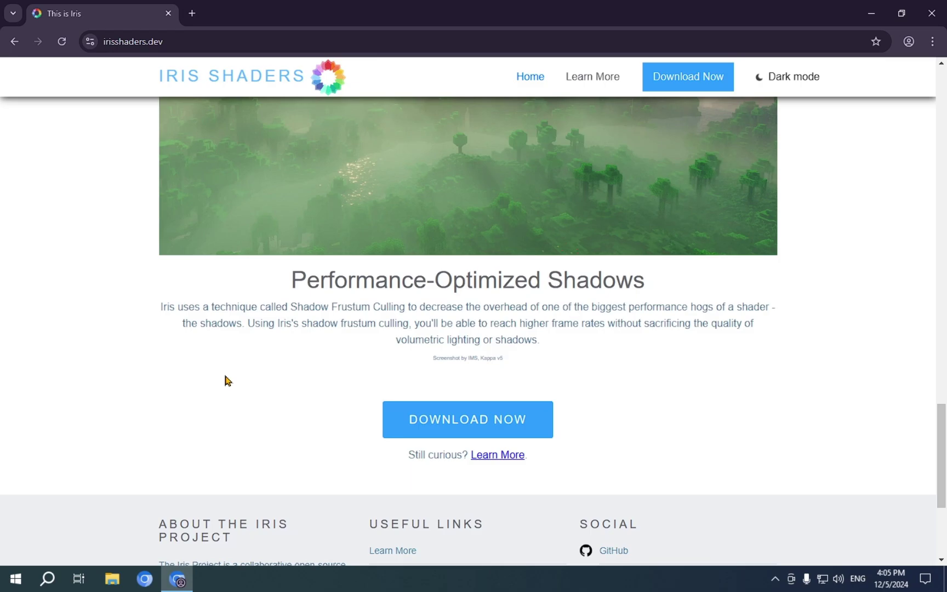
pyautogui.scroll(15, 224, 374)
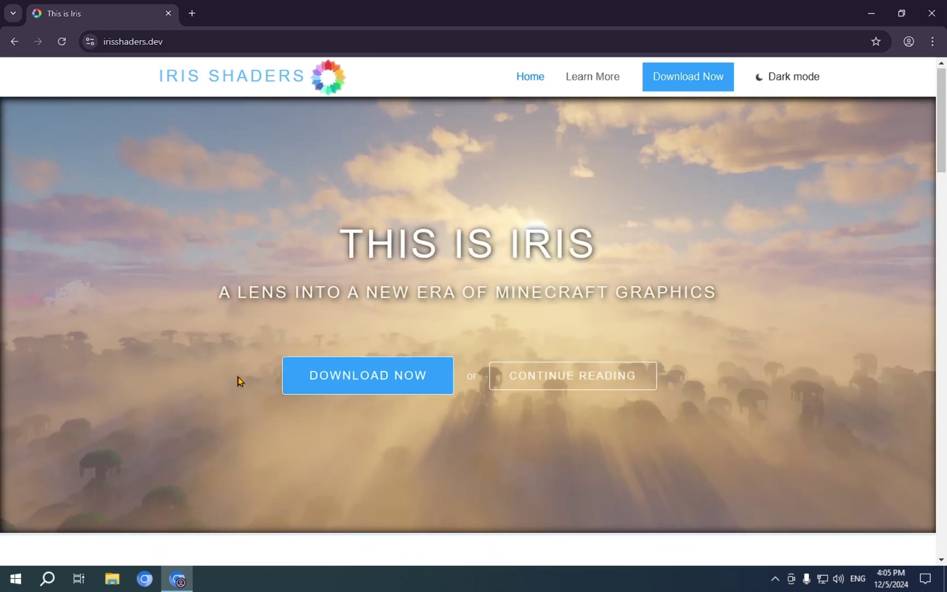
pyautogui.click(379, 376)
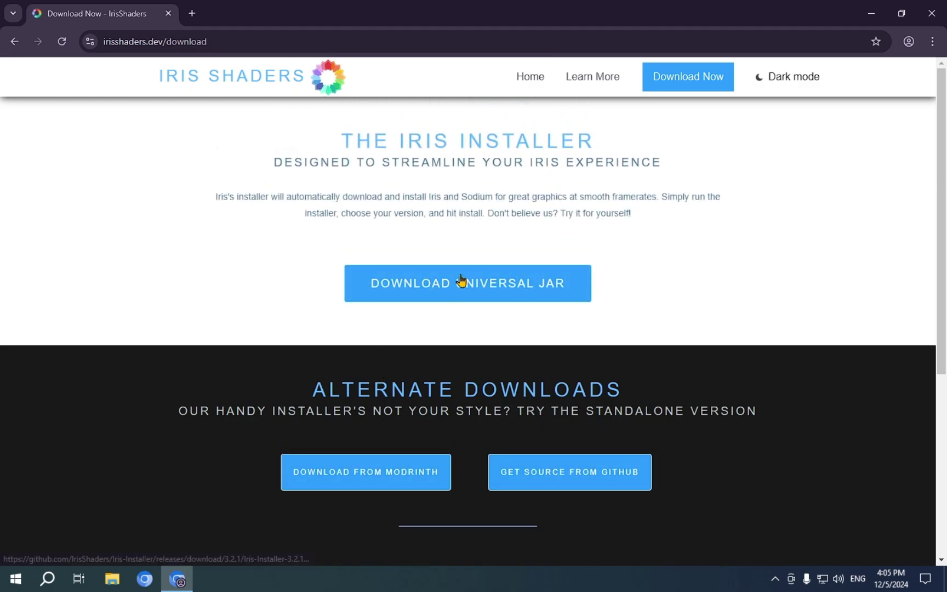
pyautogui.click(481, 289)
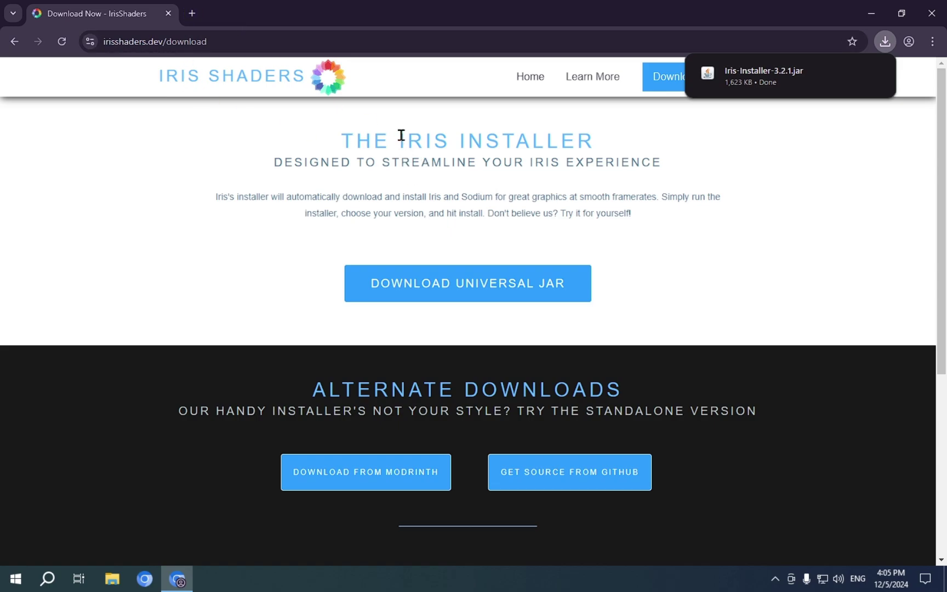
pyautogui.moveTo(401, 135); pyautogui.dragTo(454, 140)
pyautogui.click(424, 142)
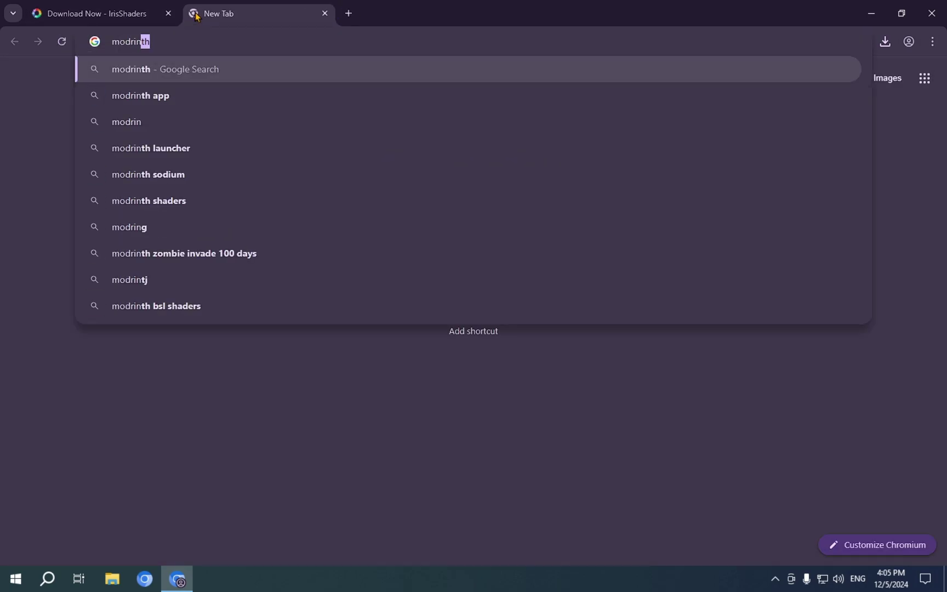
# Step: Search for "modrinth" in a new browser tab, open the site's Shaders catalogue and agree to the privacy notice
pyautogui.press('Return')
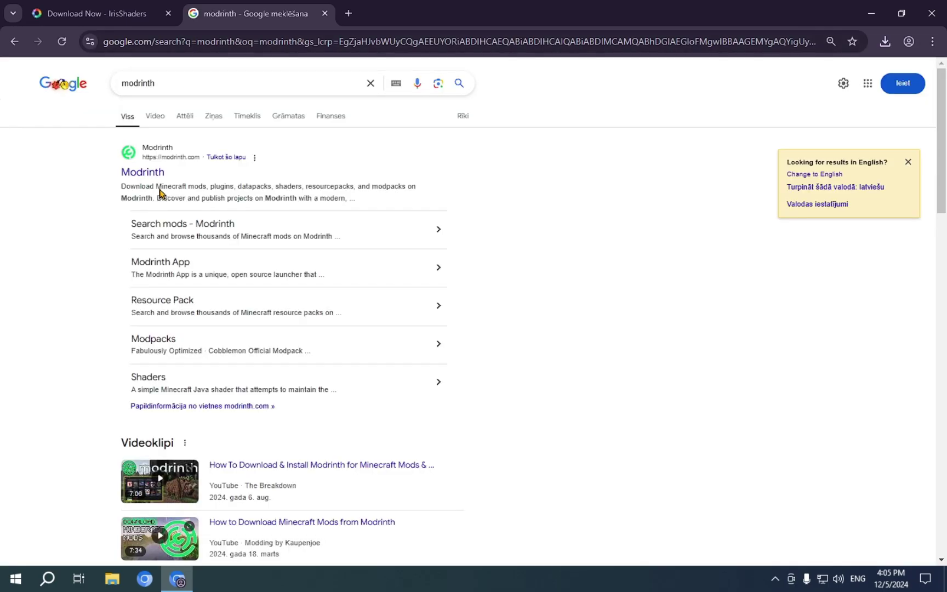
pyautogui.click(147, 174)
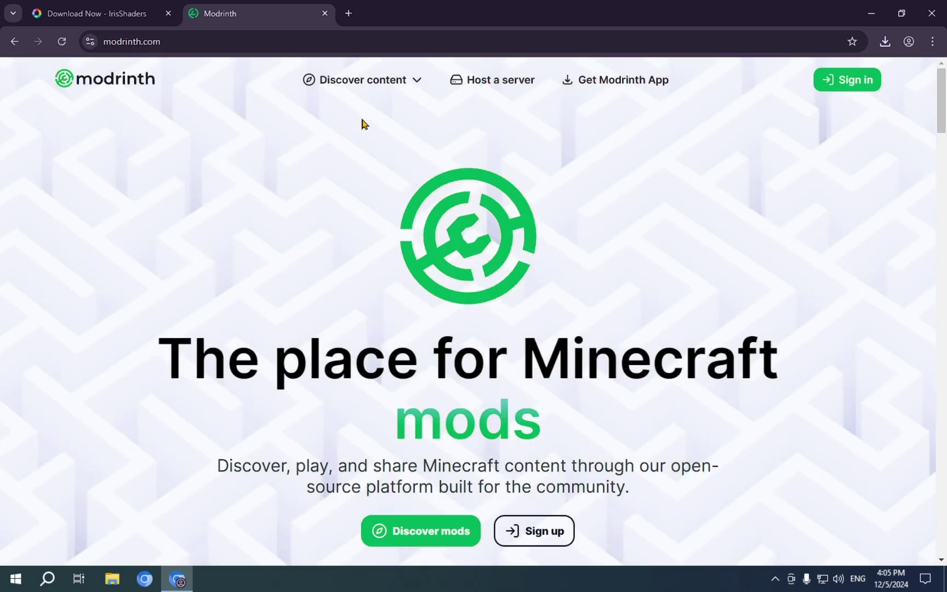
pyautogui.click(363, 88)
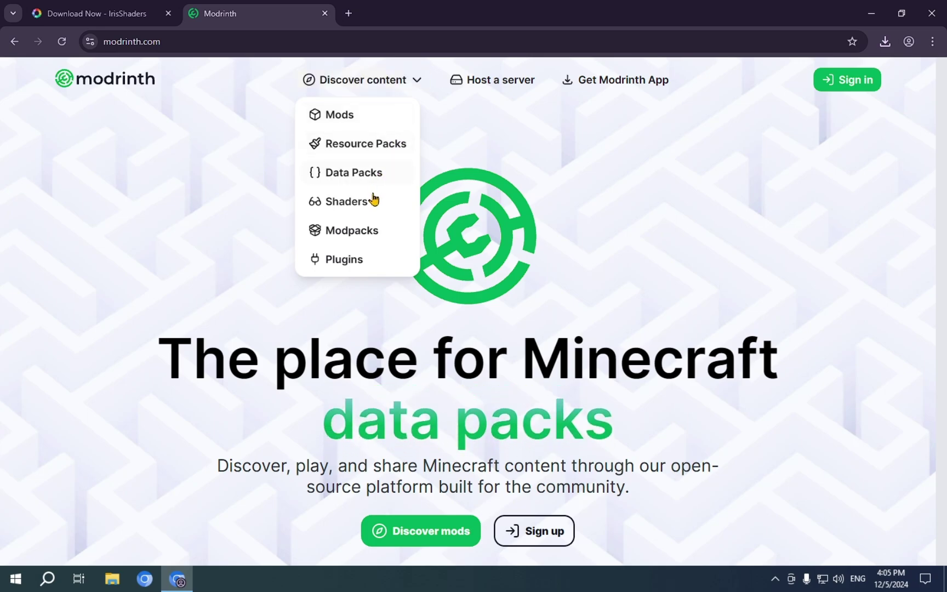
pyautogui.moveTo(370, 85)
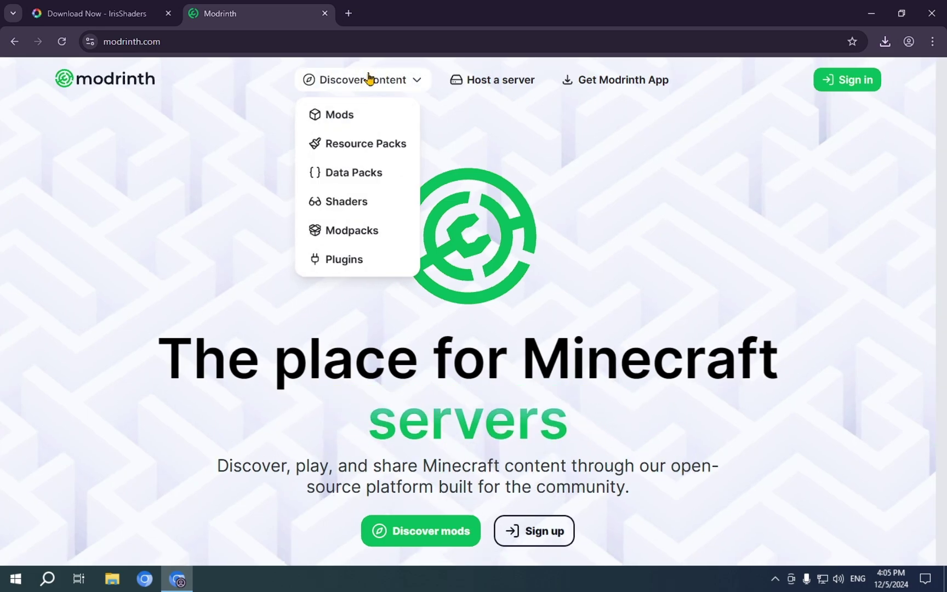
pyautogui.click(347, 201)
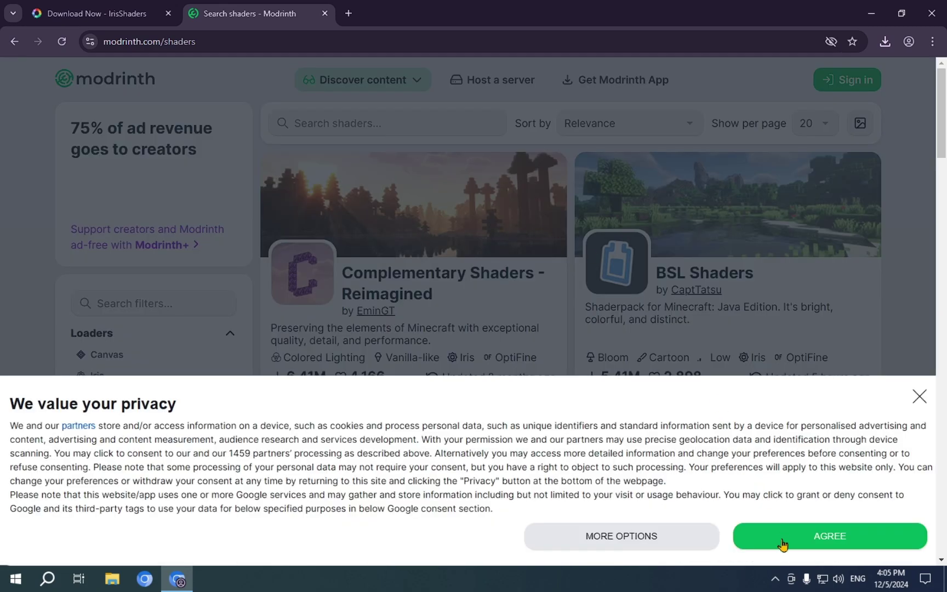
pyautogui.click(782, 543)
# Step: Download version v8.4.01 of BSL Shaders from its Modrinth version list and close the browser
pyautogui.scroll(-3, 484, 304)
pyautogui.scroll(-15, 594, 294)
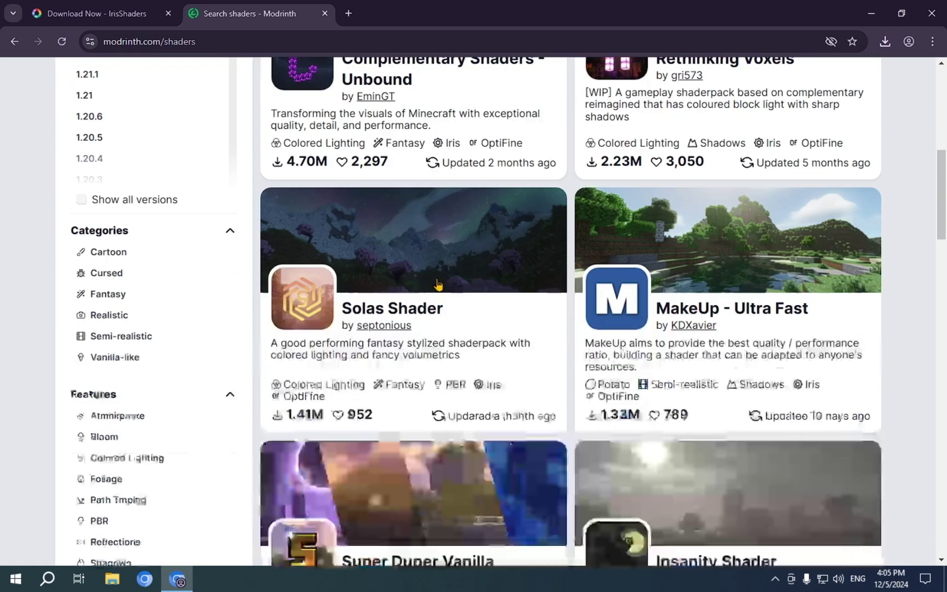
pyautogui.scroll(18, 540, 389)
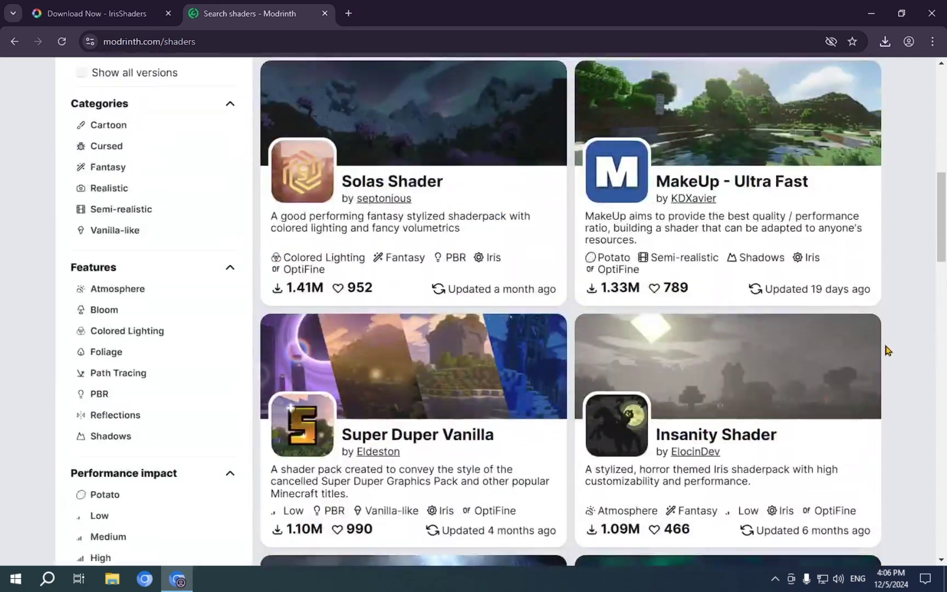
pyautogui.click(715, 258)
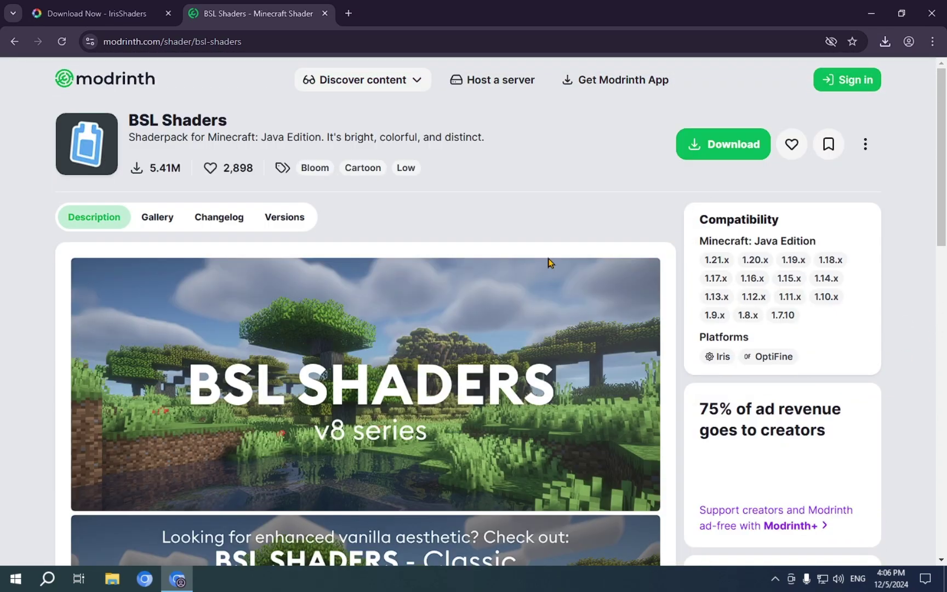
pyautogui.click(286, 219)
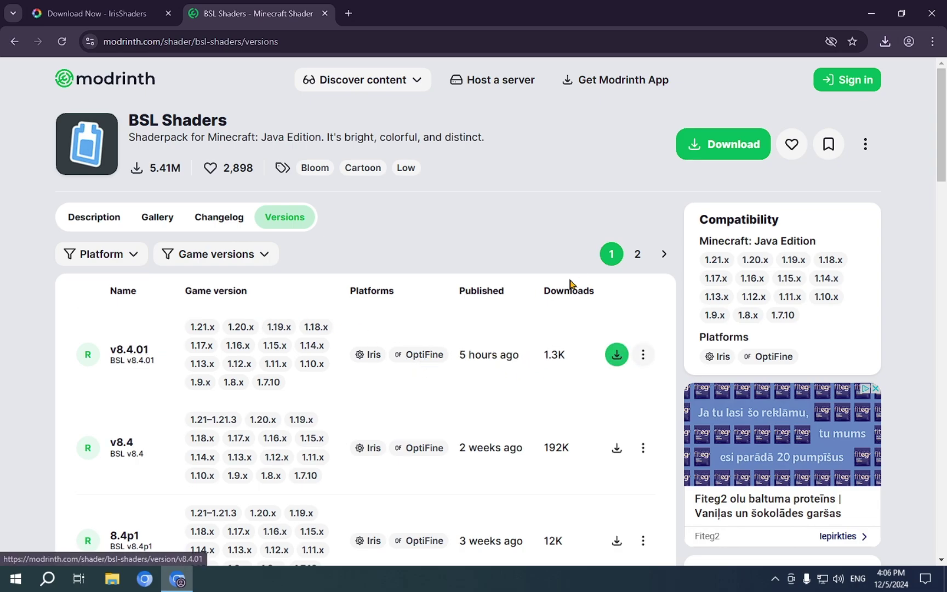
pyautogui.click(617, 355)
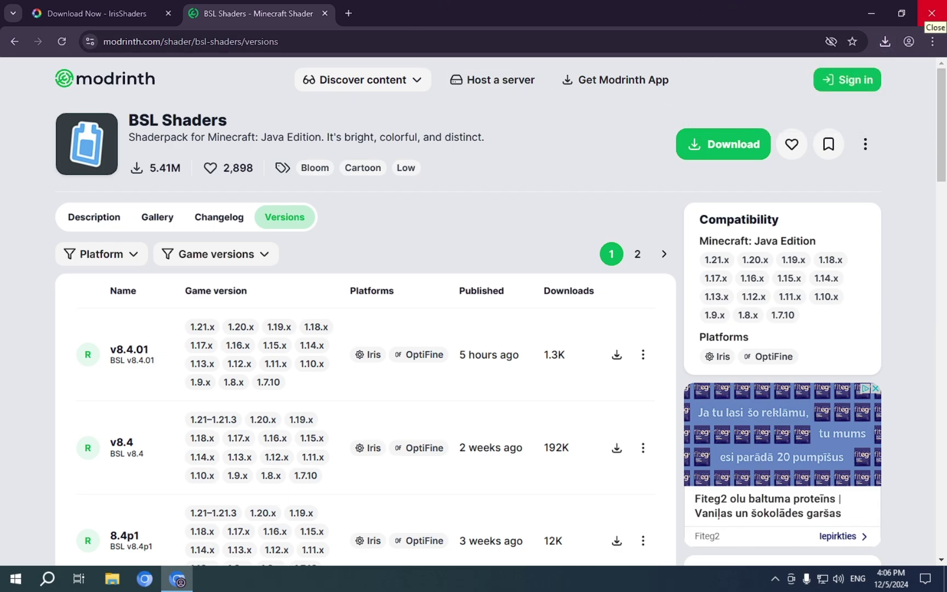
pyautogui.click(943, 5)
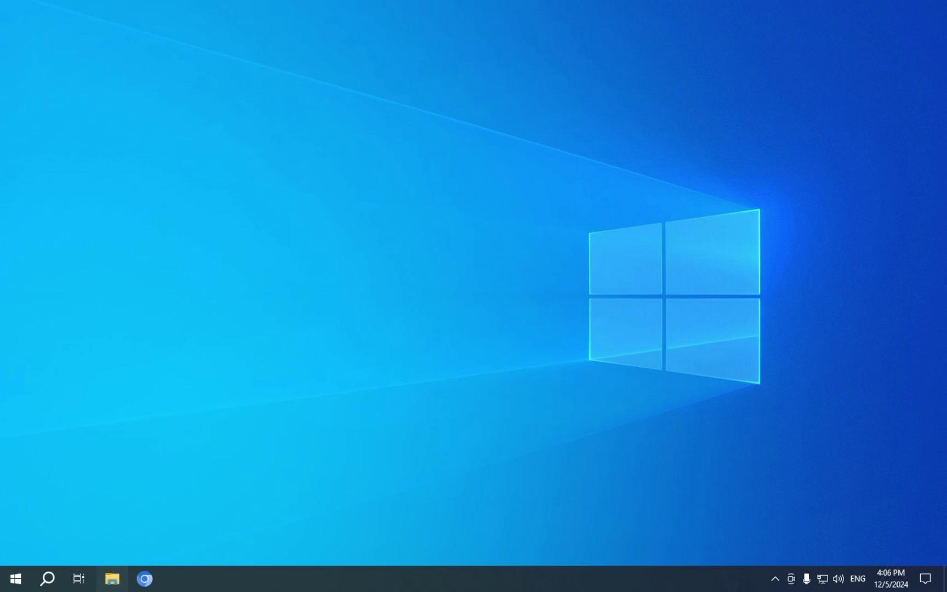
# Step: Switch to File Explorer and open the Downloads folder containing the downloaded shader pack and installer
pyautogui.click(113, 579)
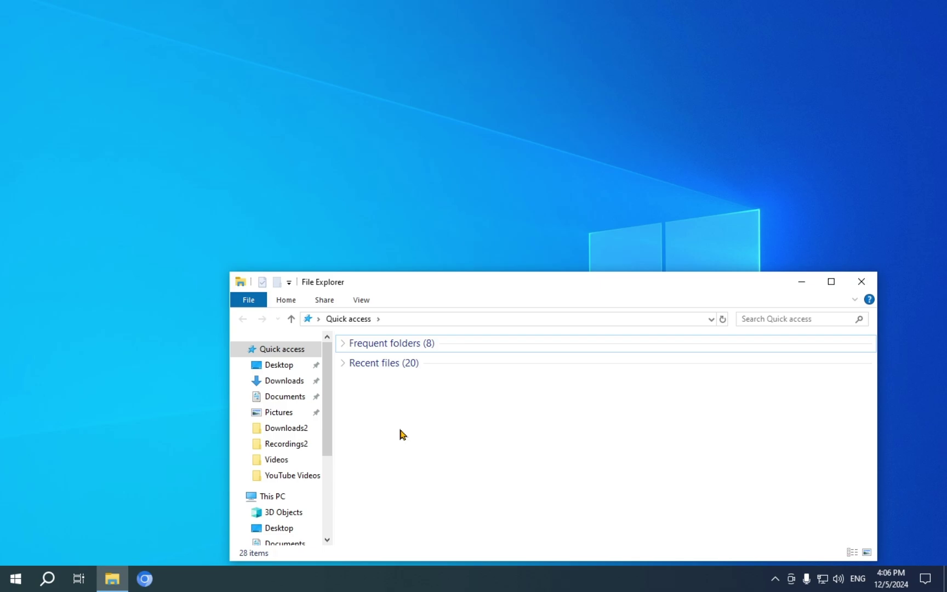
pyautogui.click(287, 386)
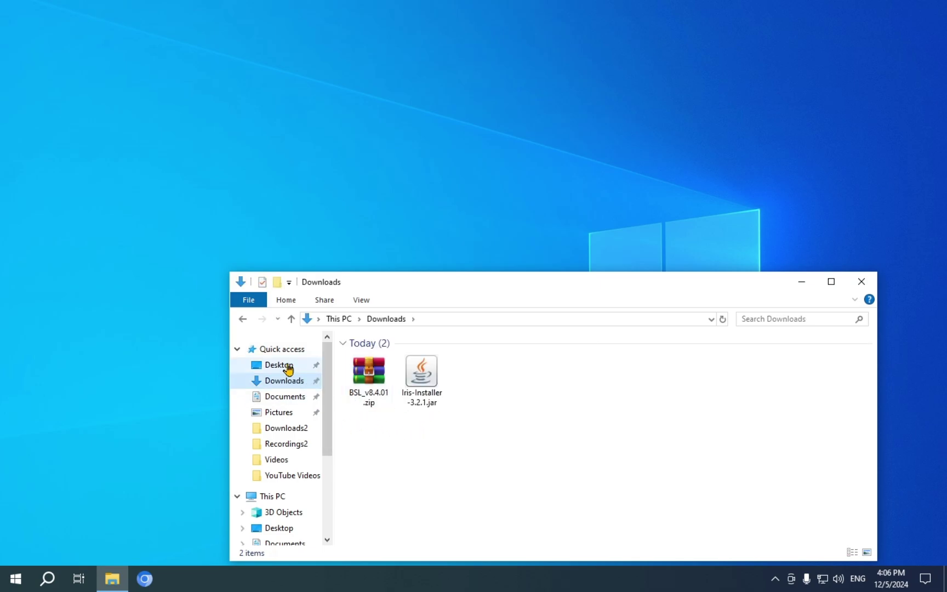
pyautogui.scroll(-3, 282, 392)
pyautogui.scroll(3, 284, 395)
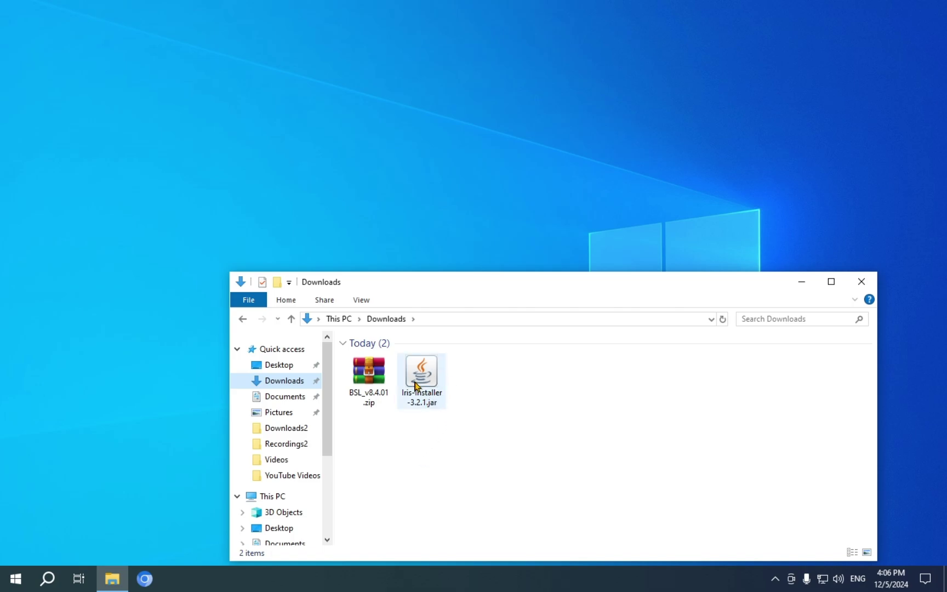
pyautogui.click(469, 454)
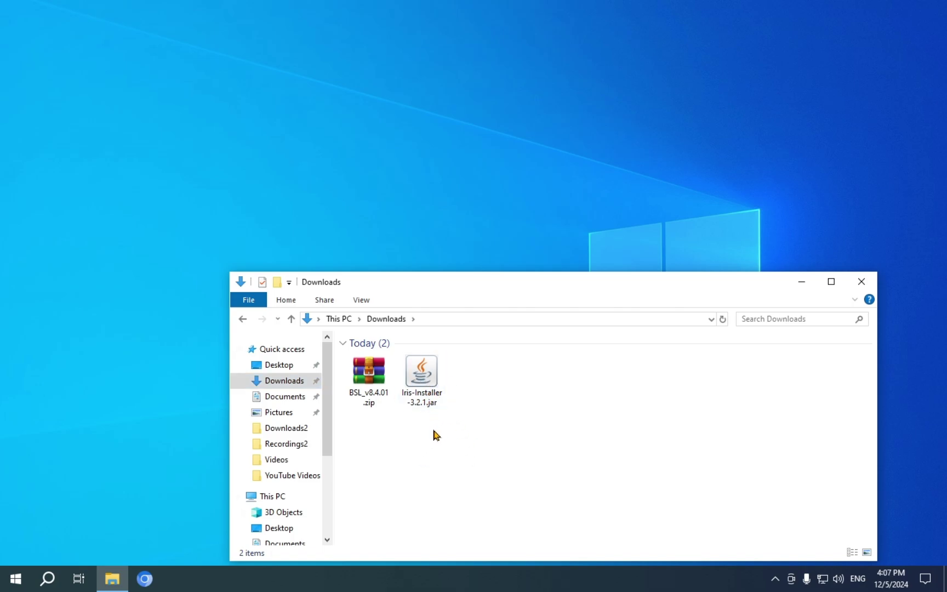
pyautogui.click(423, 400)
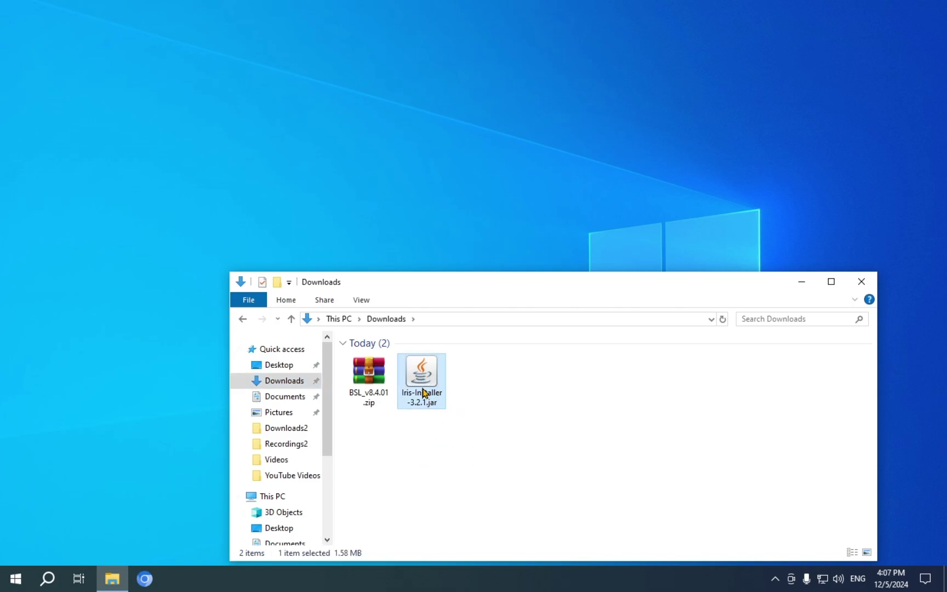
pyautogui.rightClick(441, 378)
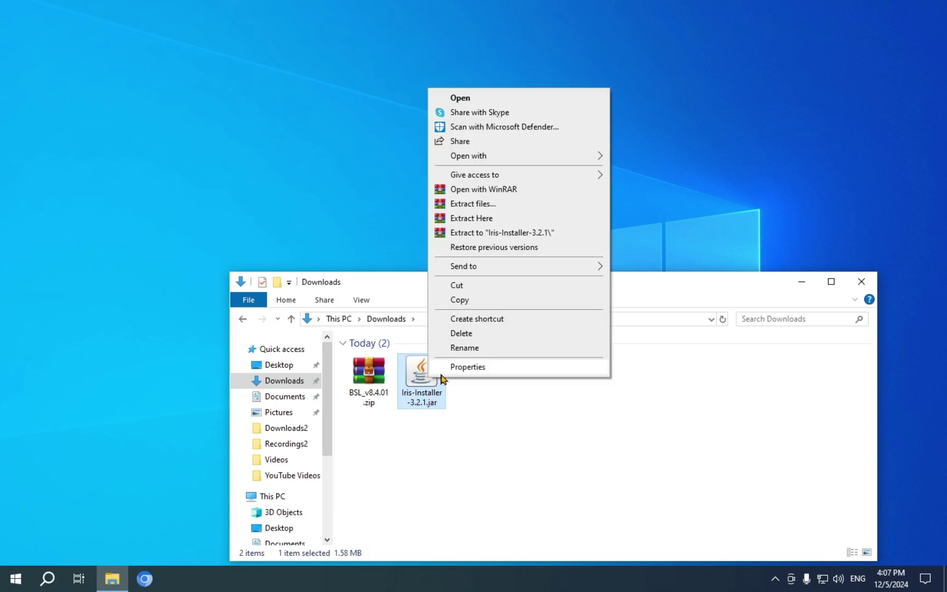
pyautogui.click(433, 441)
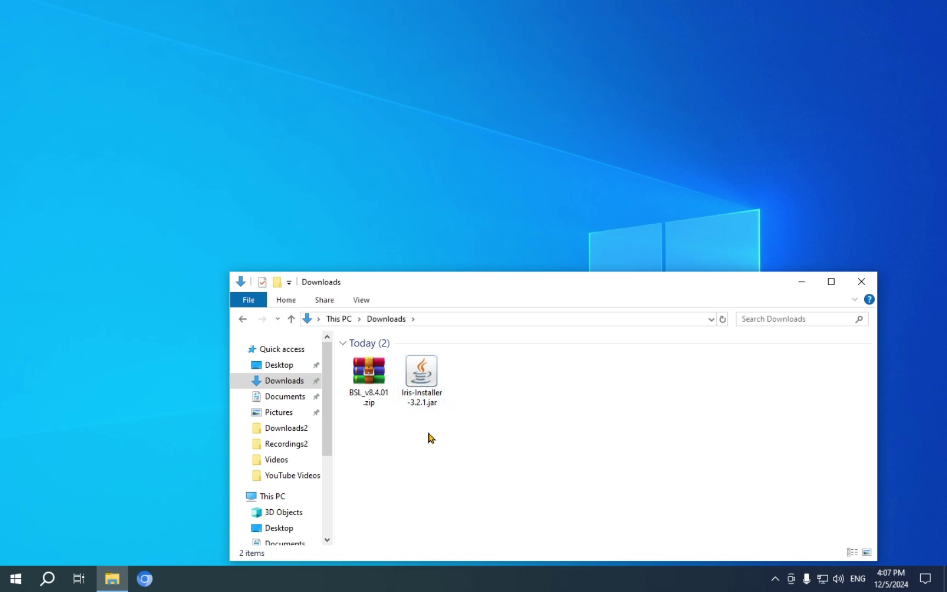
# Step: Launch Iris-Installer-3.2.1.jar from the Downloads folder
pyautogui.moveTo(431, 445); pyautogui.dragTo(419, 380)
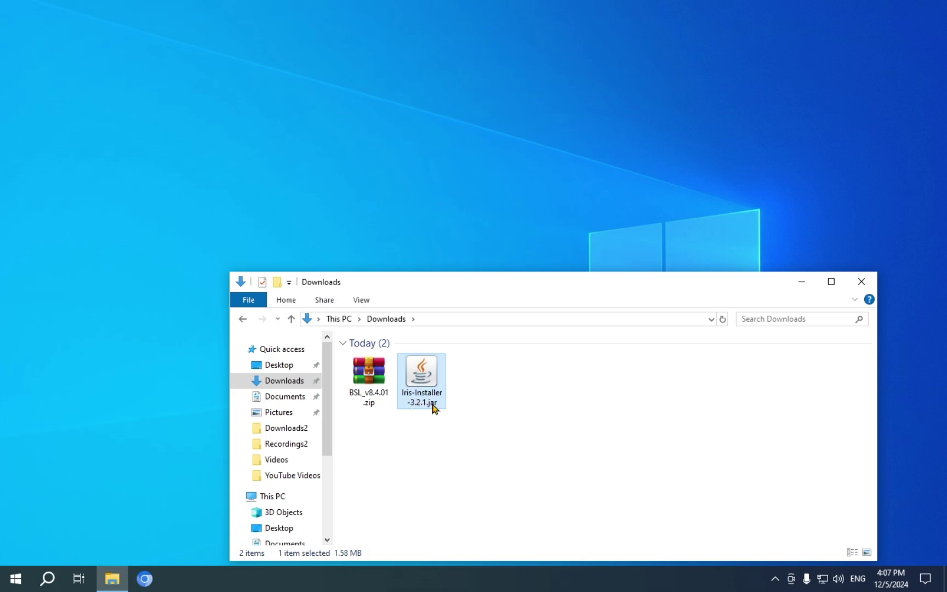
pyautogui.rightClick(428, 375)
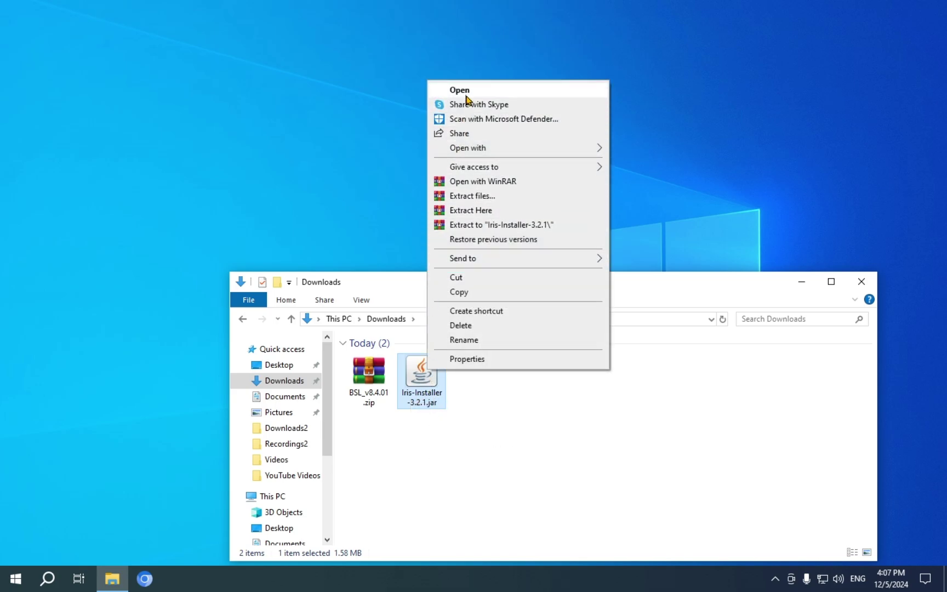
pyautogui.click(467, 91)
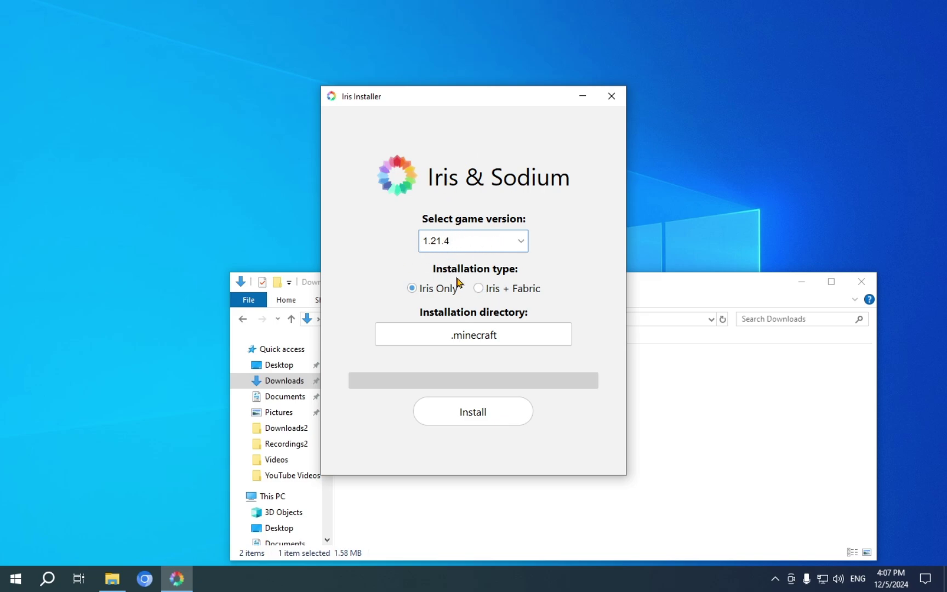
# Step: Install Iris + Fabric for game version 1.21.4 into the .minecraft directory and close the installer
pyautogui.click(487, 291)
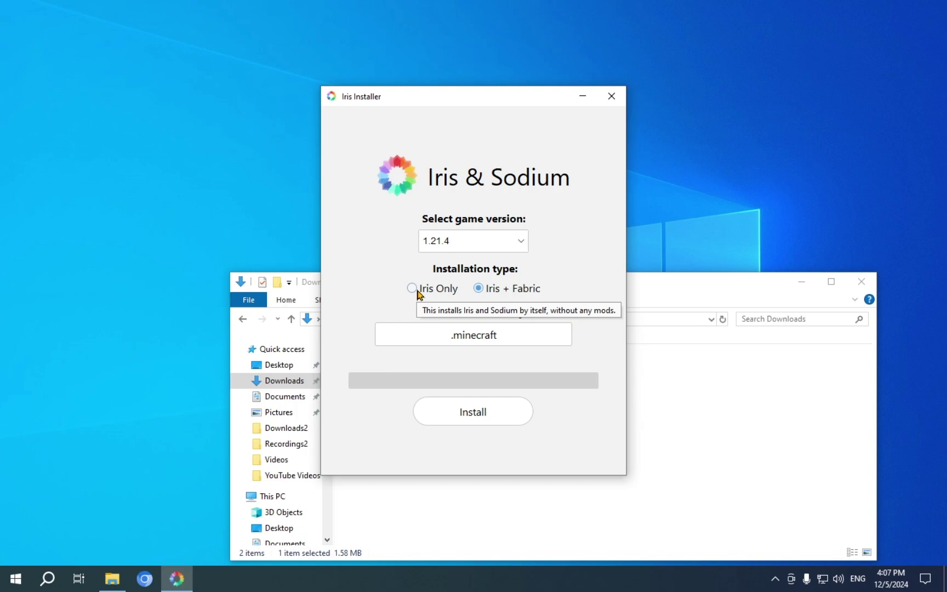
pyautogui.click(477, 413)
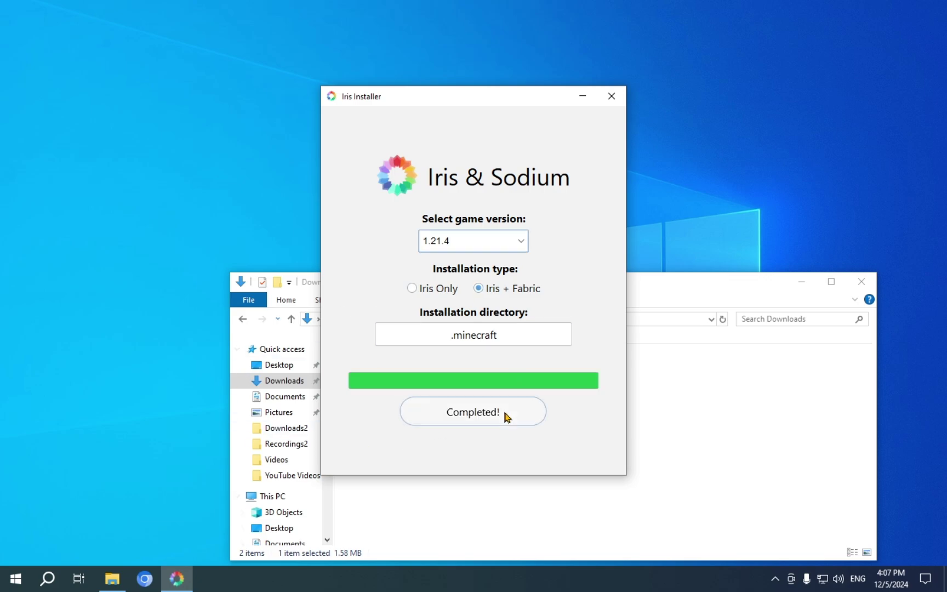
pyautogui.click(611, 96)
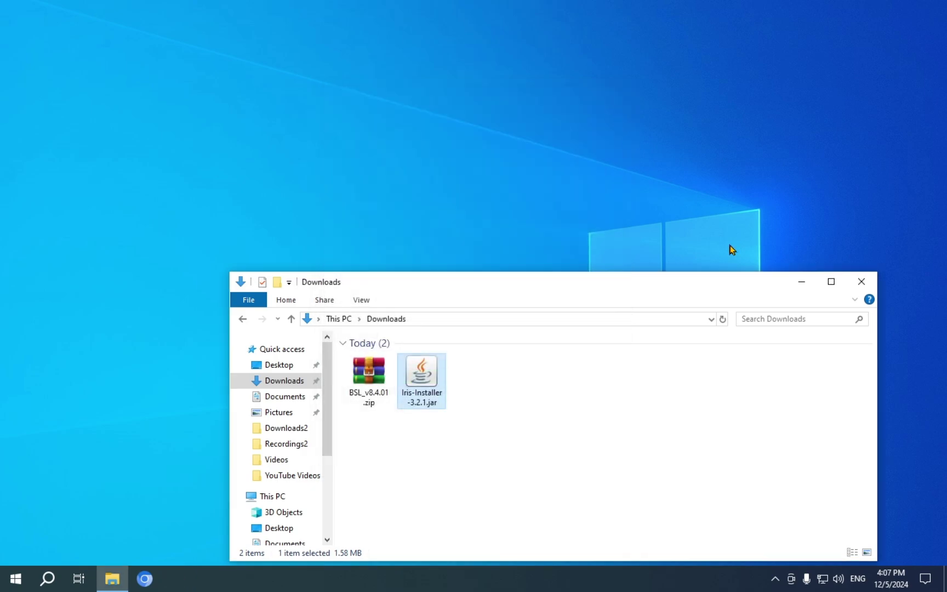
# Step: Delete Iris-Installer-3.2.1.jar from the Downloads folder and close File Explorer
pyautogui.moveTo(410, 451); pyautogui.dragTo(430, 390)
pyautogui.rightClick(431, 390)
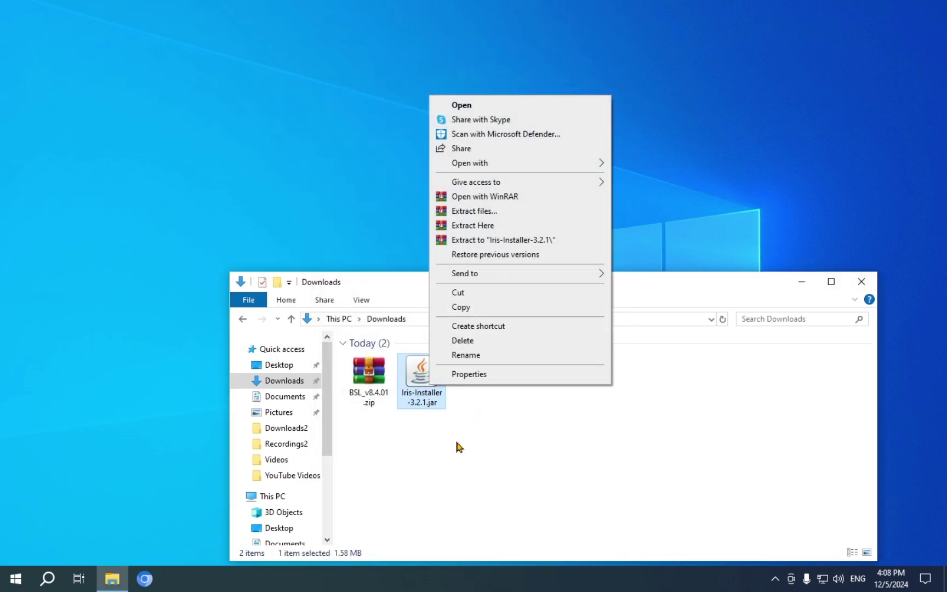
pyautogui.click(479, 342)
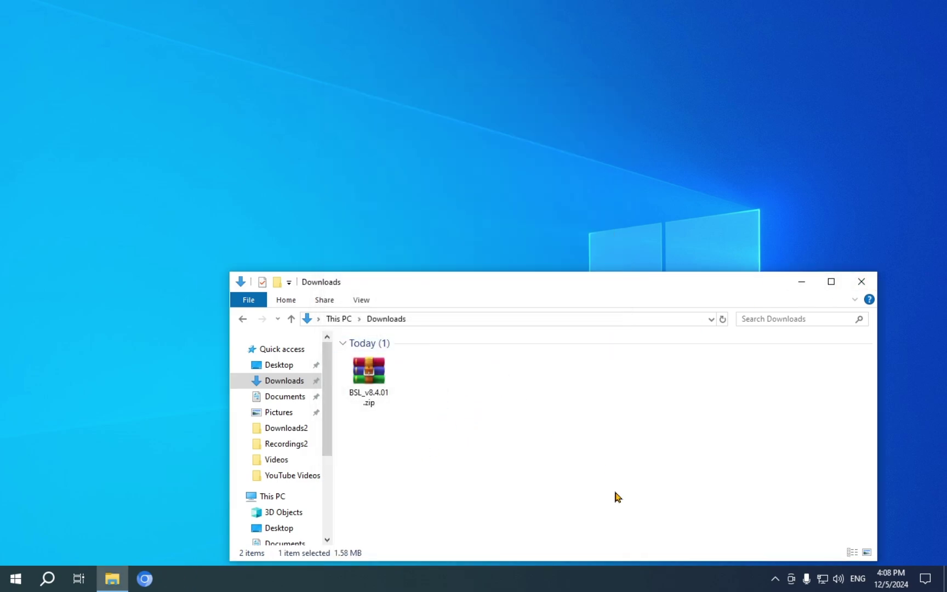
pyautogui.click(870, 285)
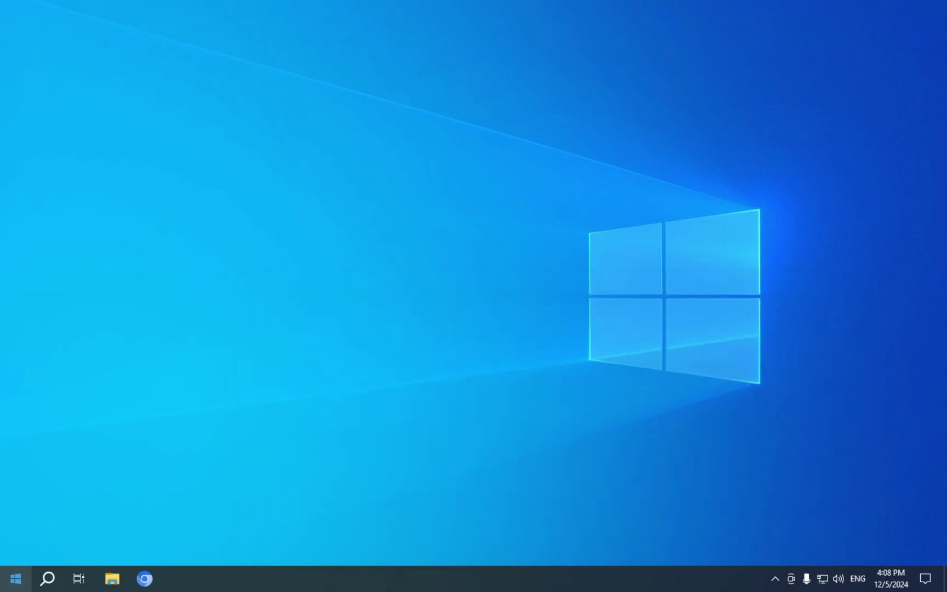
# Step: Search Windows for Minecraft and open the Minecraft Launcher
pyautogui.click(37, 586)
pyautogui.write('minec')
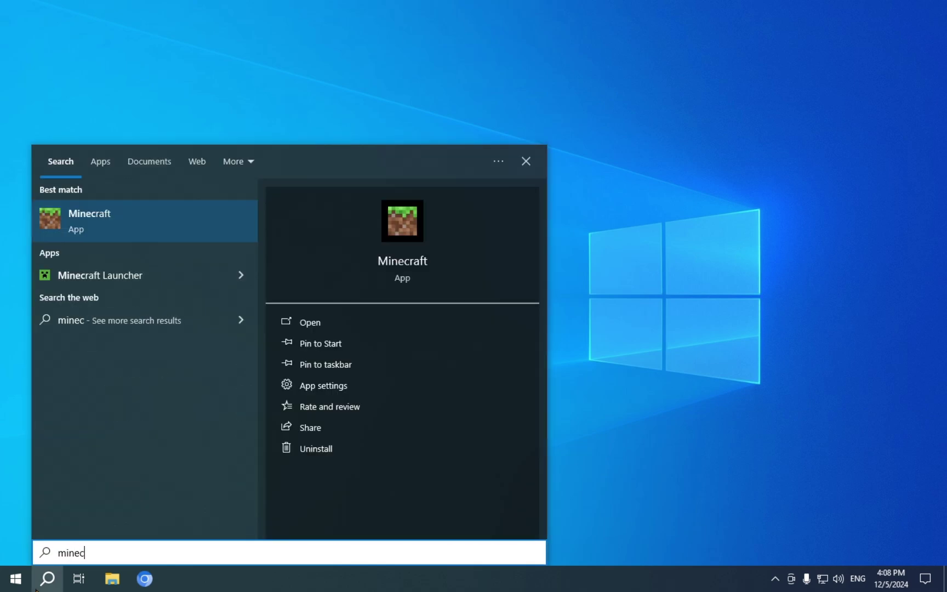
pyautogui.press('Down')
pyautogui.press('Return')
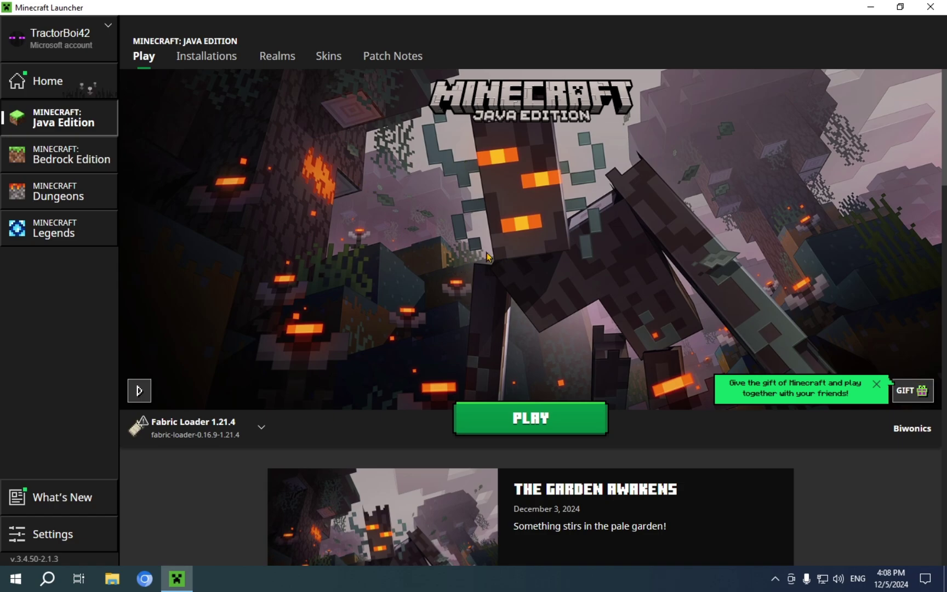
# Step: Open the game folder of the Fabric Loader 1.21.4 installation from the launcher's installation list
pyautogui.click(209, 58)
pyautogui.moveTo(311, 193)
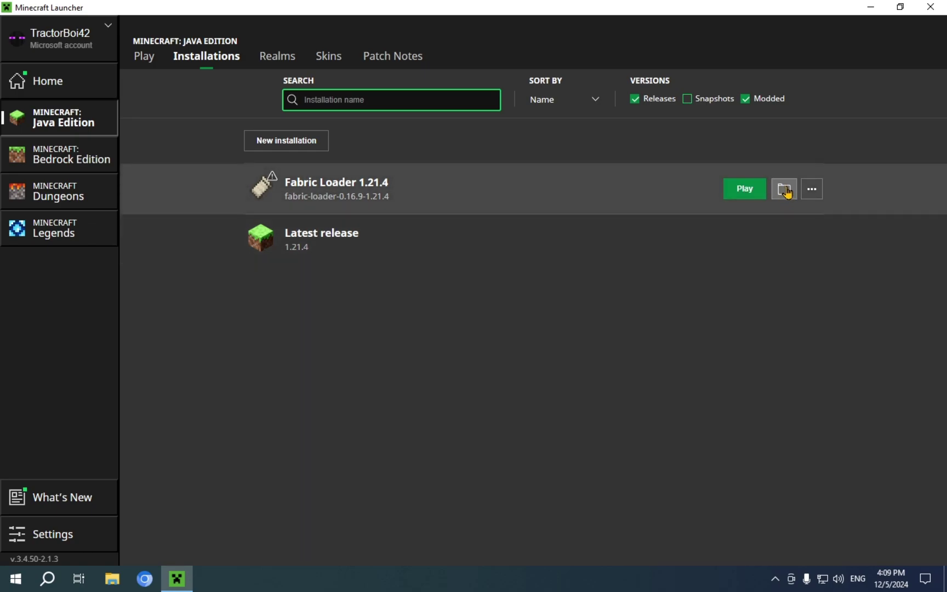
pyautogui.click(786, 189)
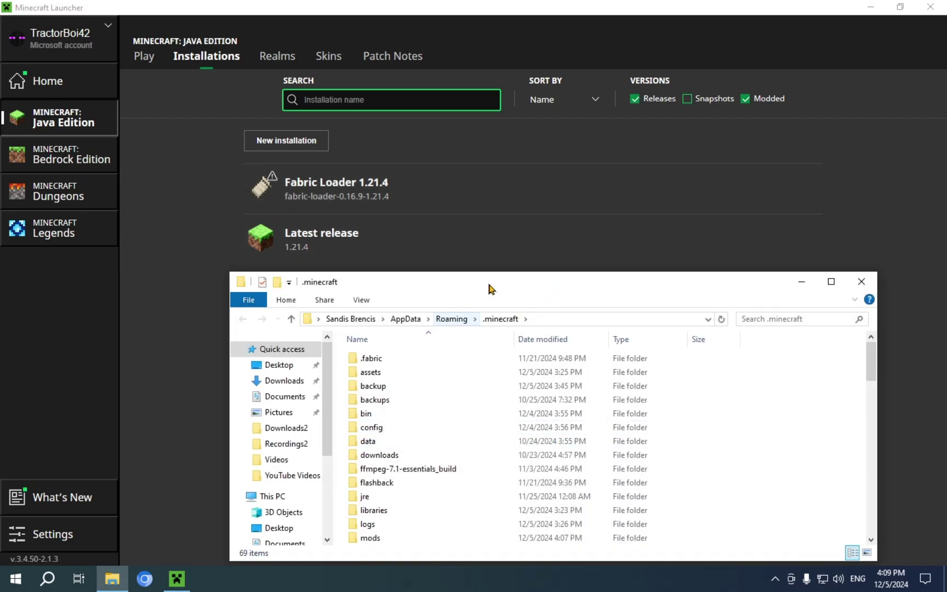
# Step: Find and open the shaderpacks folder inside the .minecraft directory
pyautogui.moveTo(502, 281); pyautogui.dragTo(581, 167)
pyautogui.scroll(-15, 584, 321)
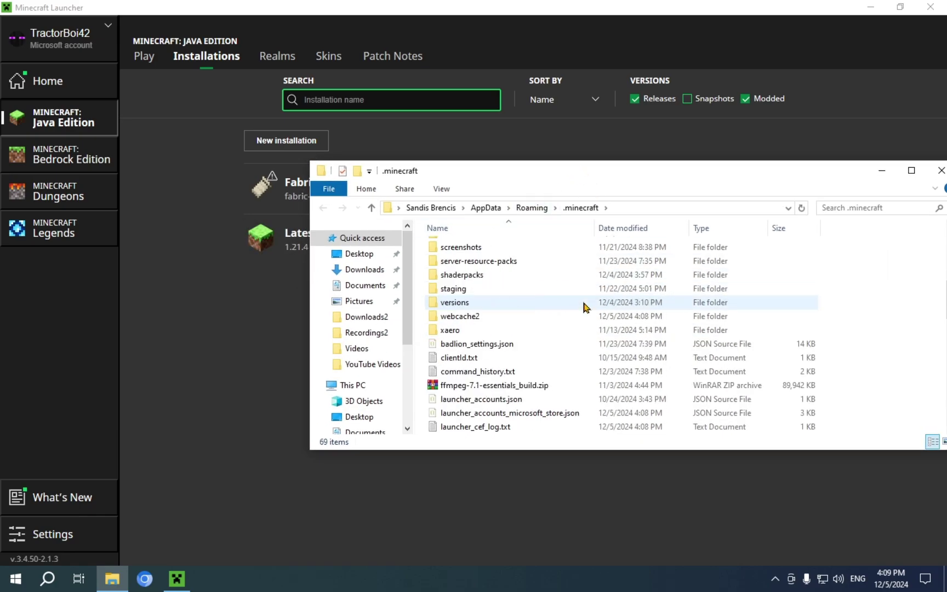
pyautogui.scroll(15, 583, 322)
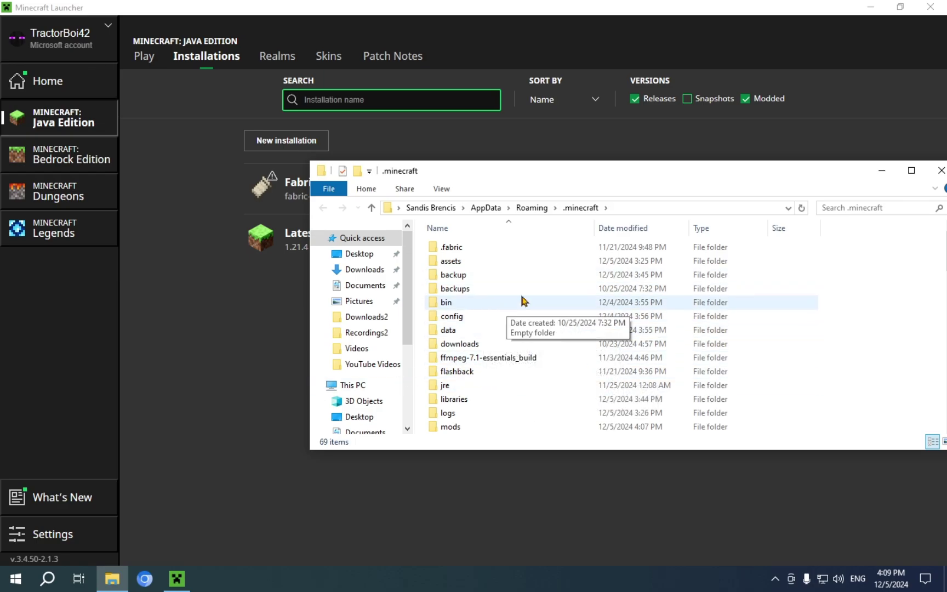
pyautogui.moveTo(597, 181); pyautogui.dragTo(530, 146)
pyautogui.scroll(-1, 451, 244)
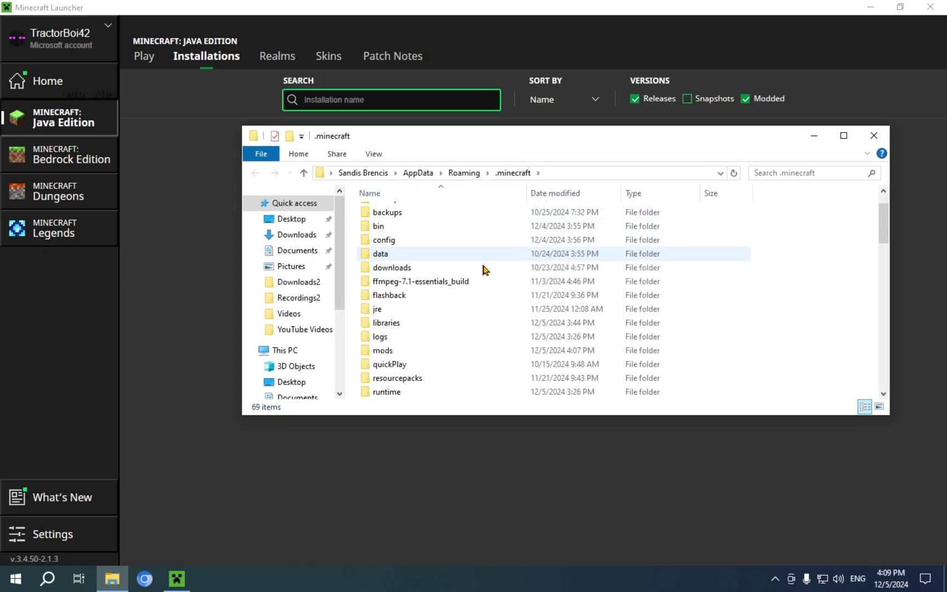
pyautogui.scroll(-1, 419, 310)
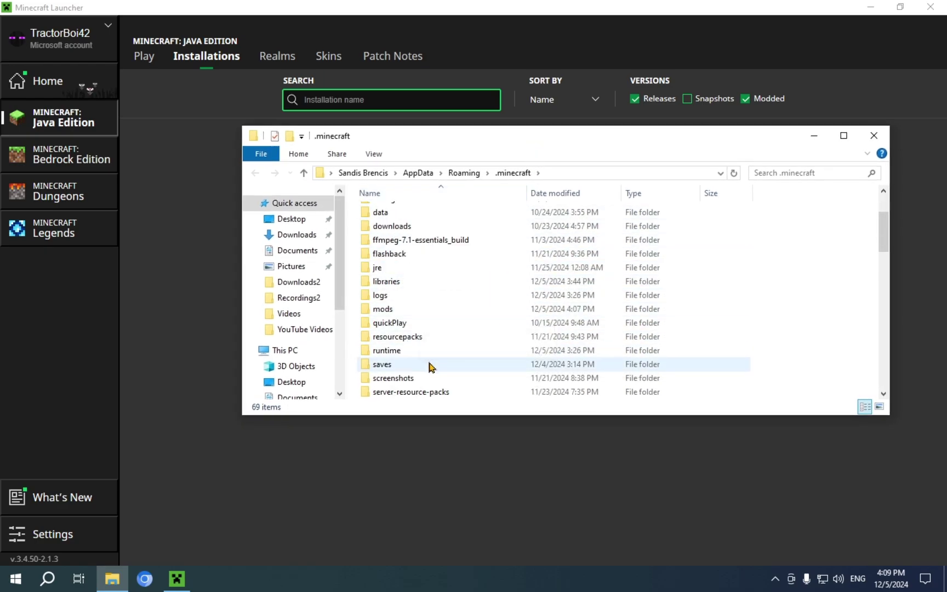
pyautogui.scroll(-1, 429, 366)
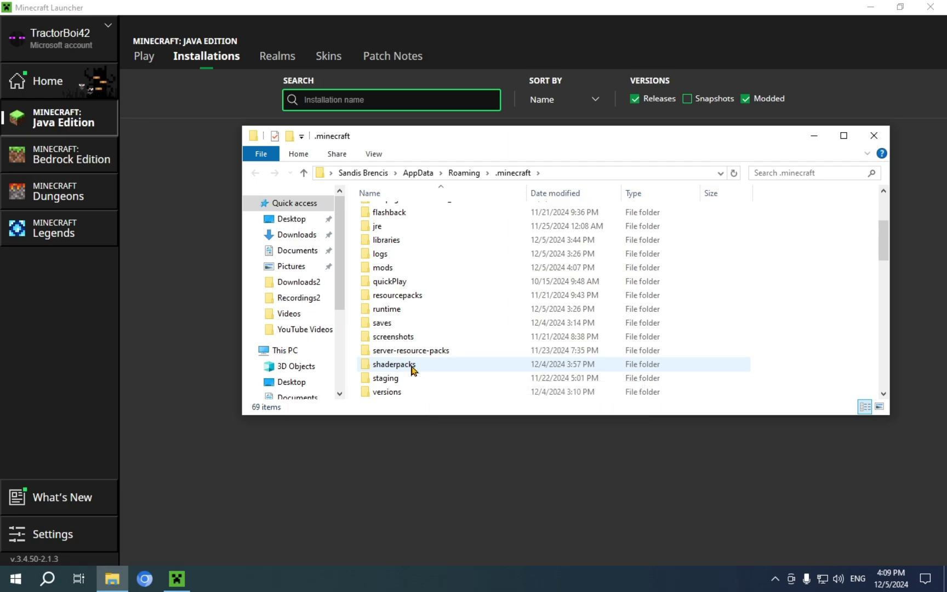
pyautogui.doubleClick(416, 366)
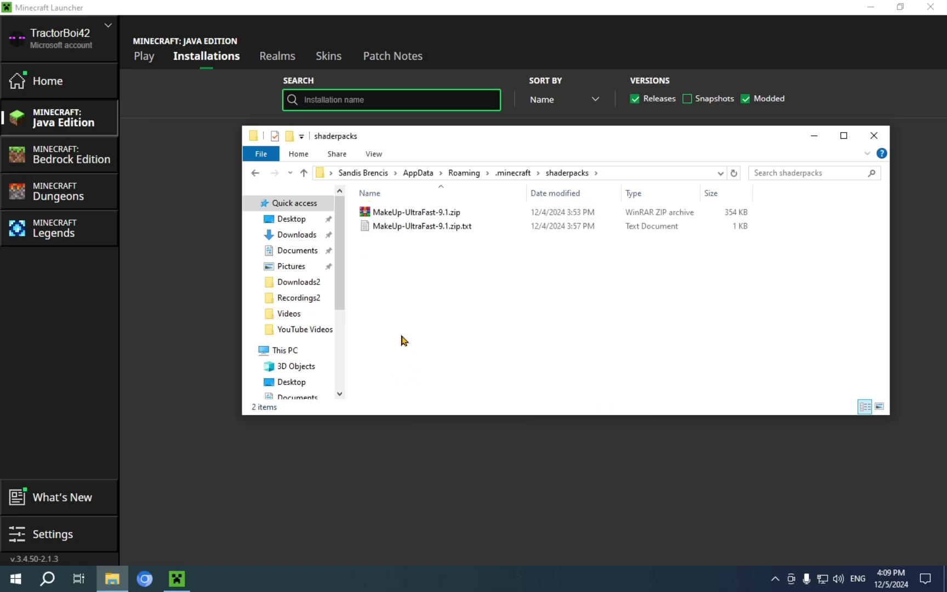
# Step: Delete the MakeUp-UltraFast-9.1 zip and text file from shaderpacks and reopen the folder from .minecraft
pyautogui.moveTo(403, 340); pyautogui.dragTo(440, 206)
pyautogui.press('Delete')
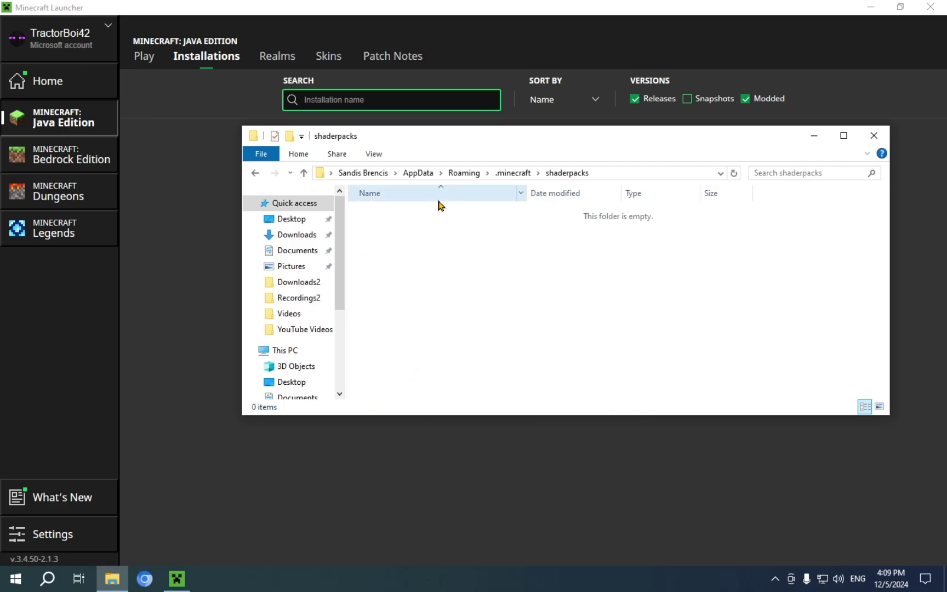
pyautogui.click(257, 174)
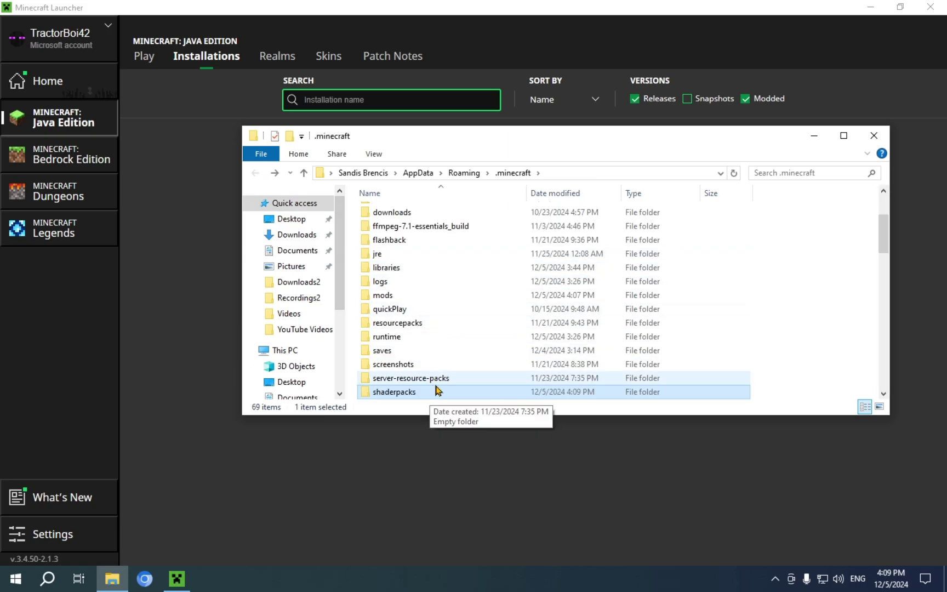
pyautogui.doubleClick(405, 392)
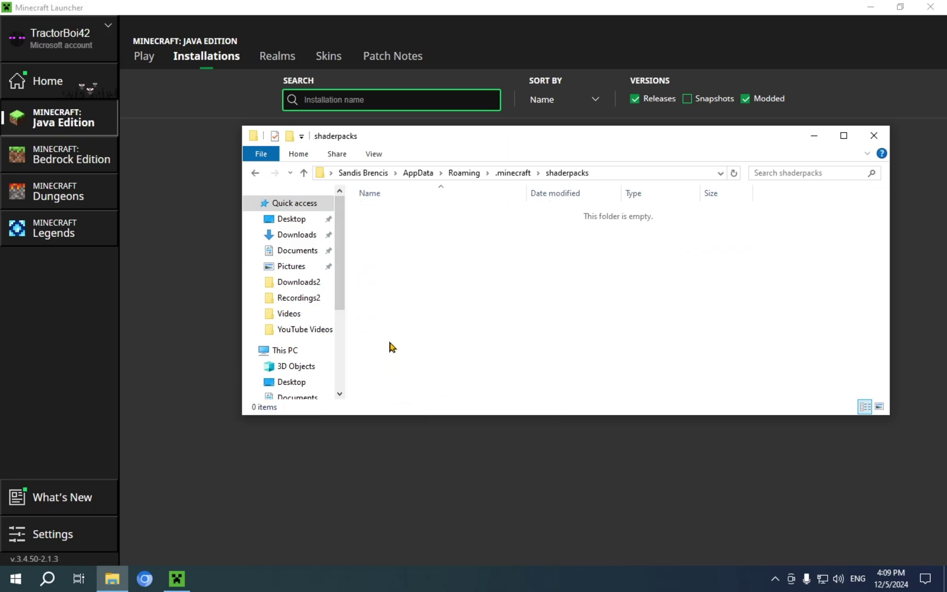
pyautogui.moveTo(403, 258); pyautogui.dragTo(423, 260)
pyautogui.moveTo(539, 229); pyautogui.dragTo(672, 251)
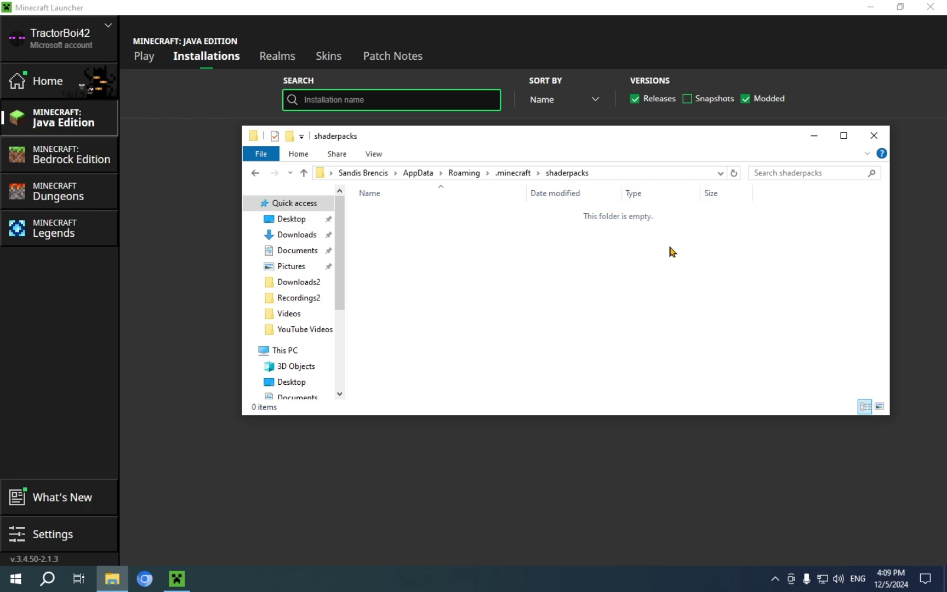
# Step: Move BSL_v8.4.01.zip from the Downloads folder into the shaderpacks folder
pyautogui.click(275, 236)
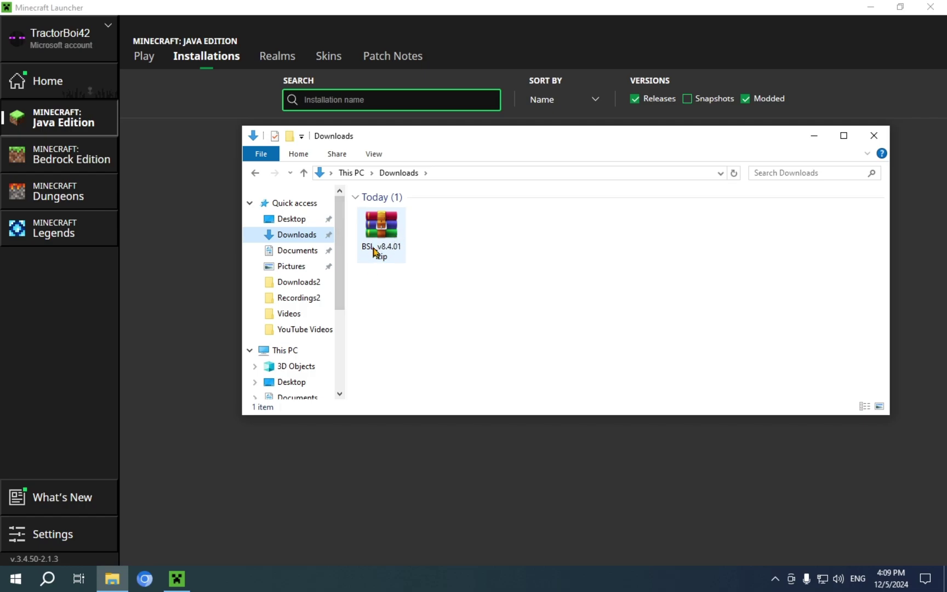
pyautogui.click(380, 219)
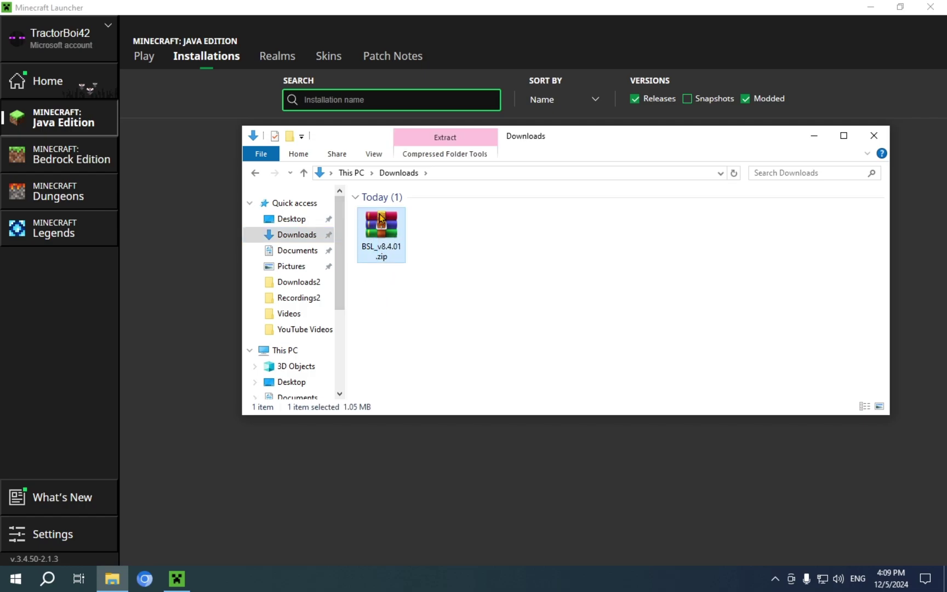
pyautogui.rightClick(378, 232)
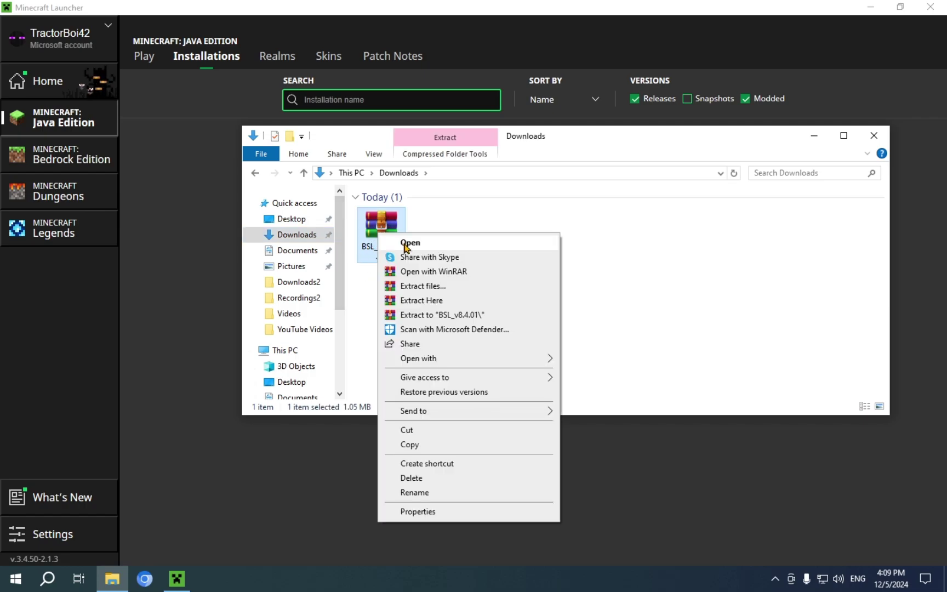
pyautogui.click(408, 431)
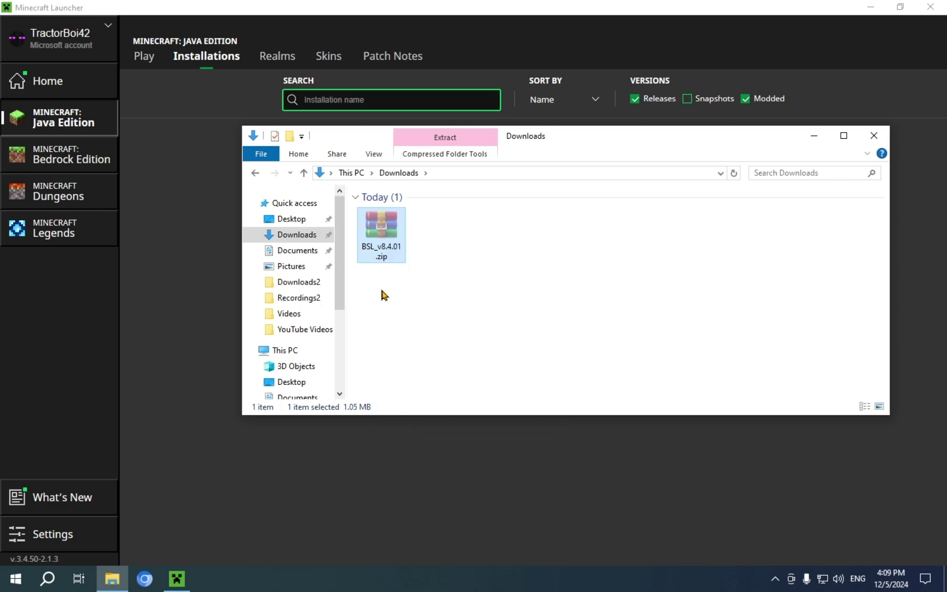
pyautogui.click(255, 174)
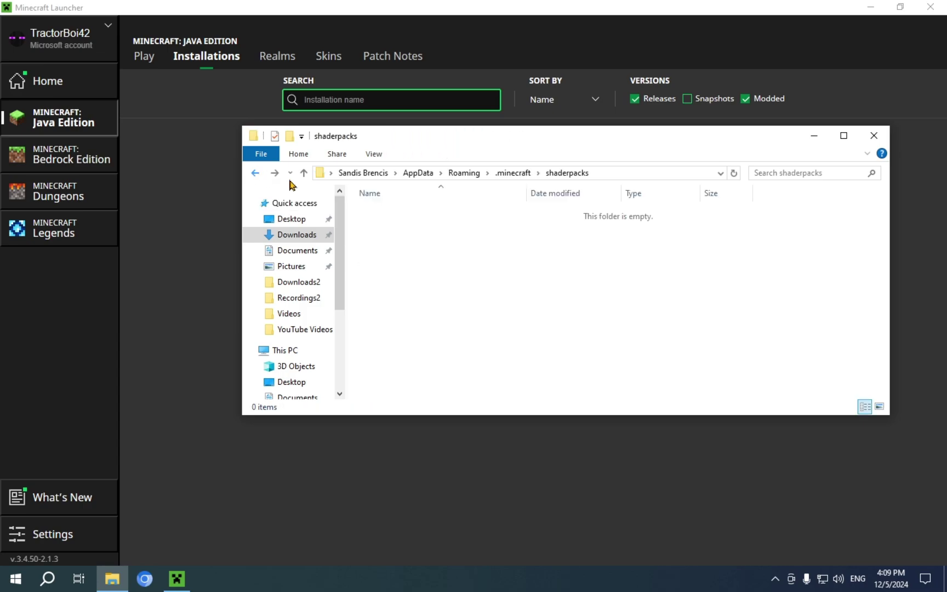
pyautogui.rightClick(405, 233)
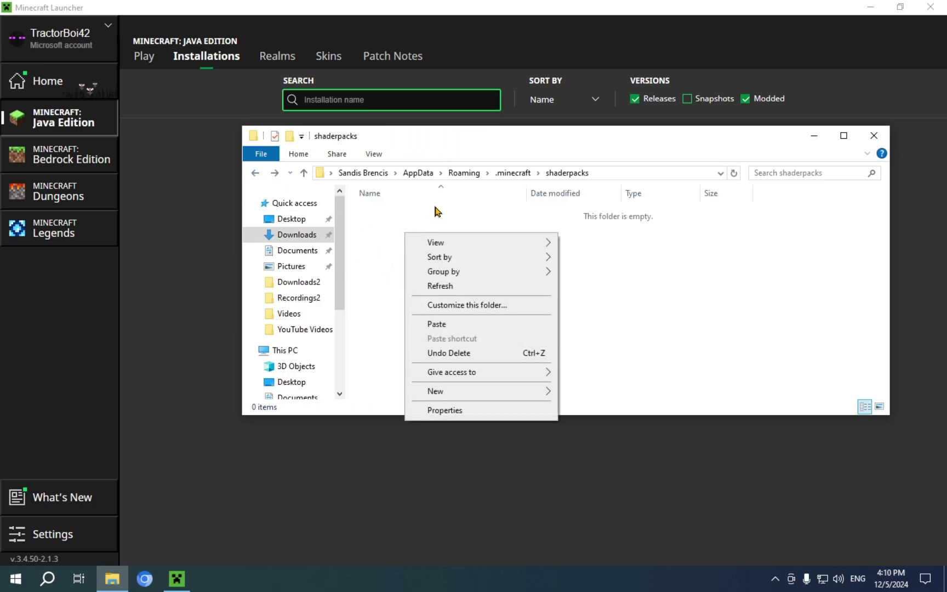
pyautogui.click(445, 325)
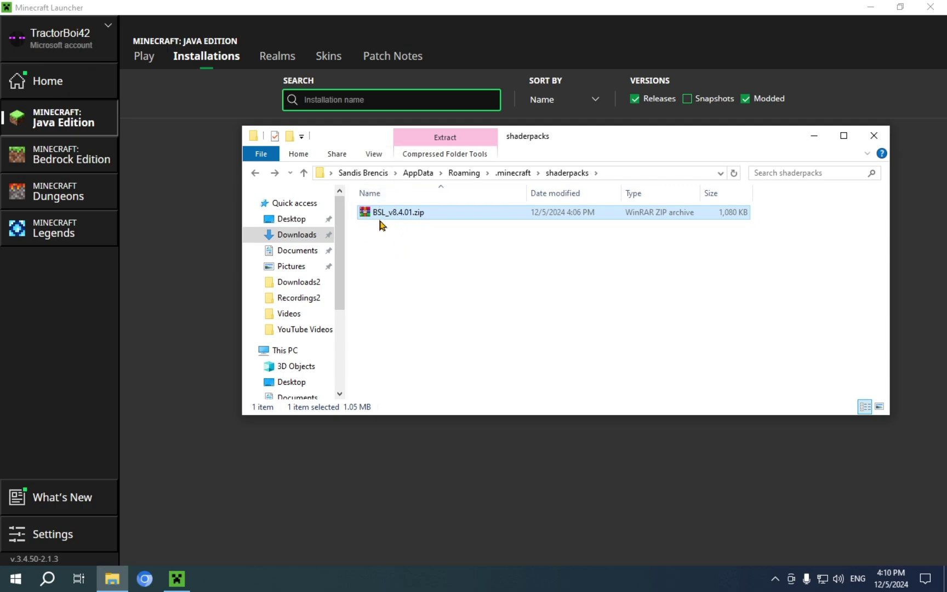
# Step: Check the contents of the Downloads folder and close File Explorer
pyautogui.click(307, 235)
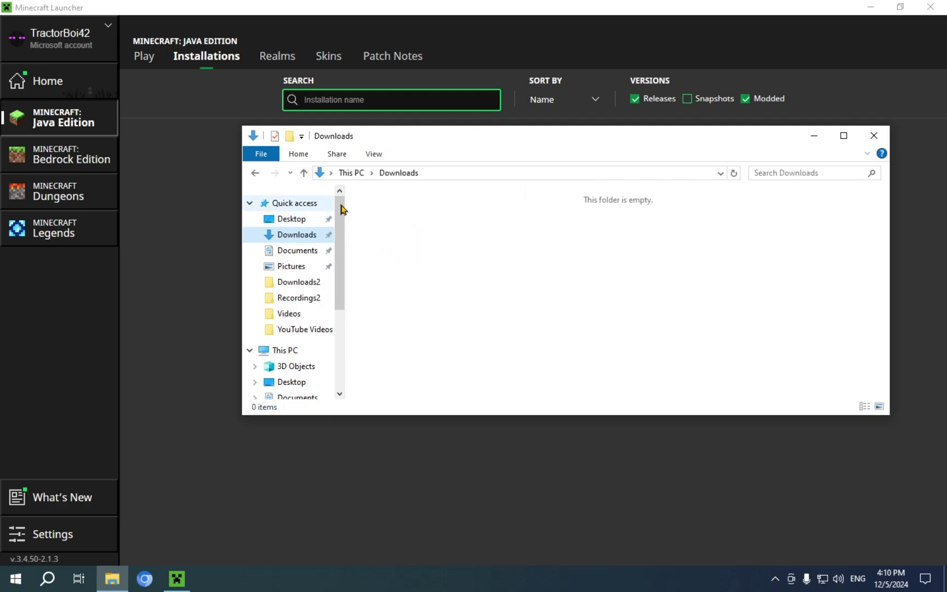
pyautogui.moveTo(372, 215); pyautogui.dragTo(602, 355)
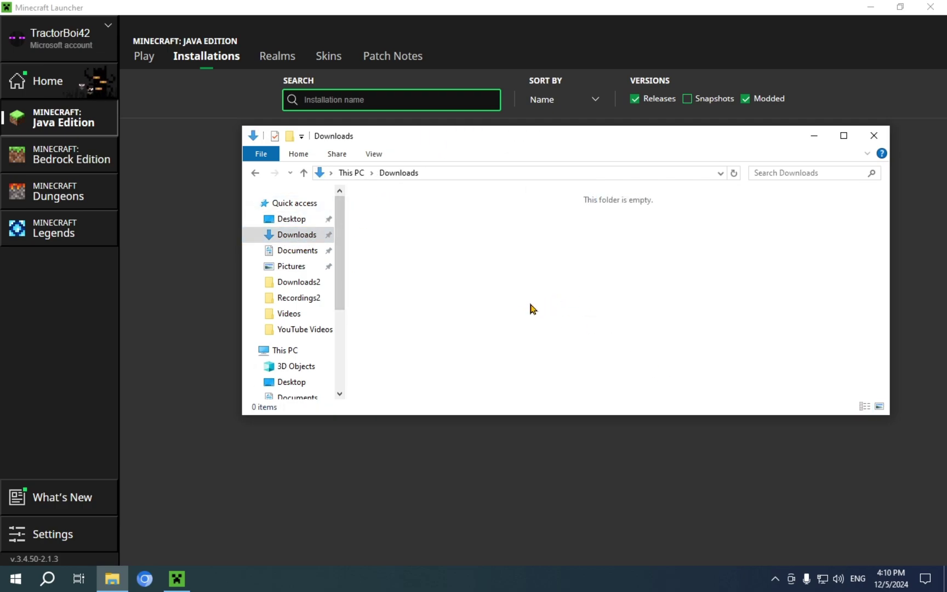
pyautogui.click(878, 137)
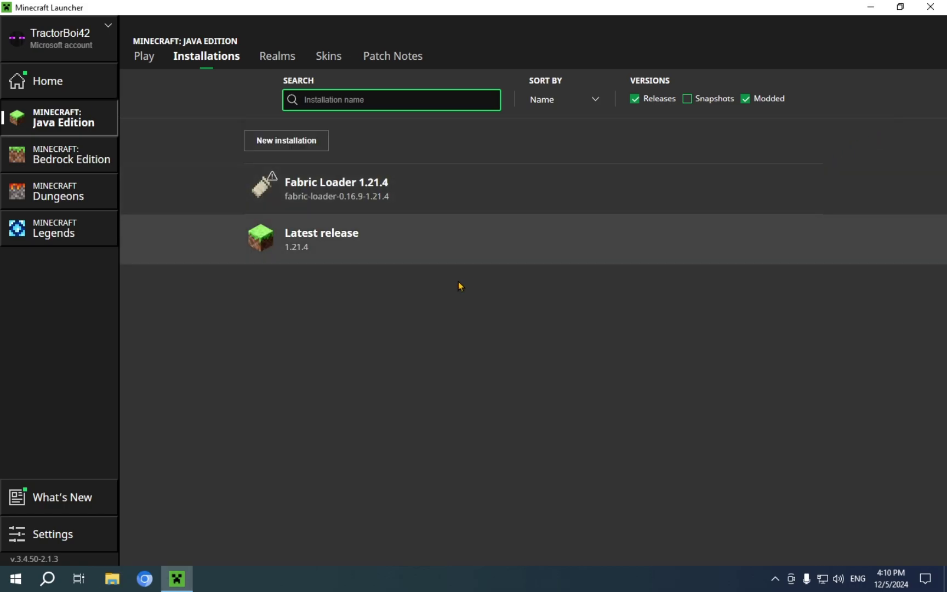
# Step: Launch Minecraft with the Fabric Loader 1.21.4 profile and load the singleplayer world named Sodium
pyautogui.click(144, 65)
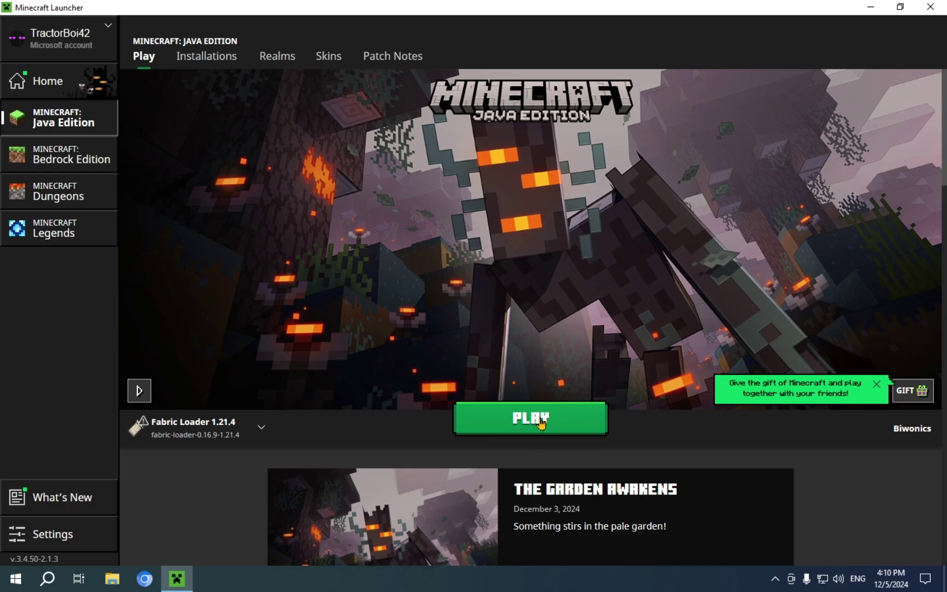
pyautogui.click(540, 420)
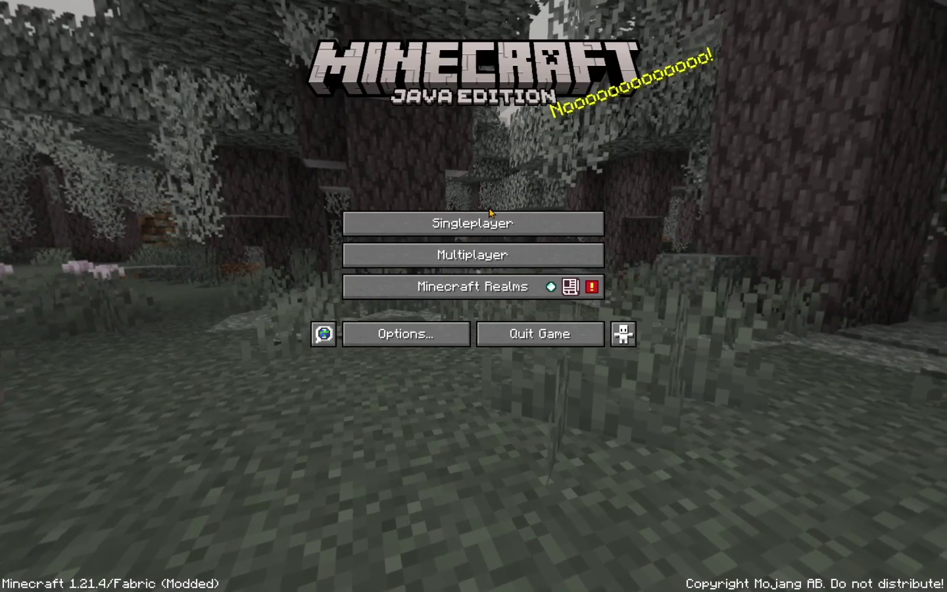
pyautogui.click(414, 222)
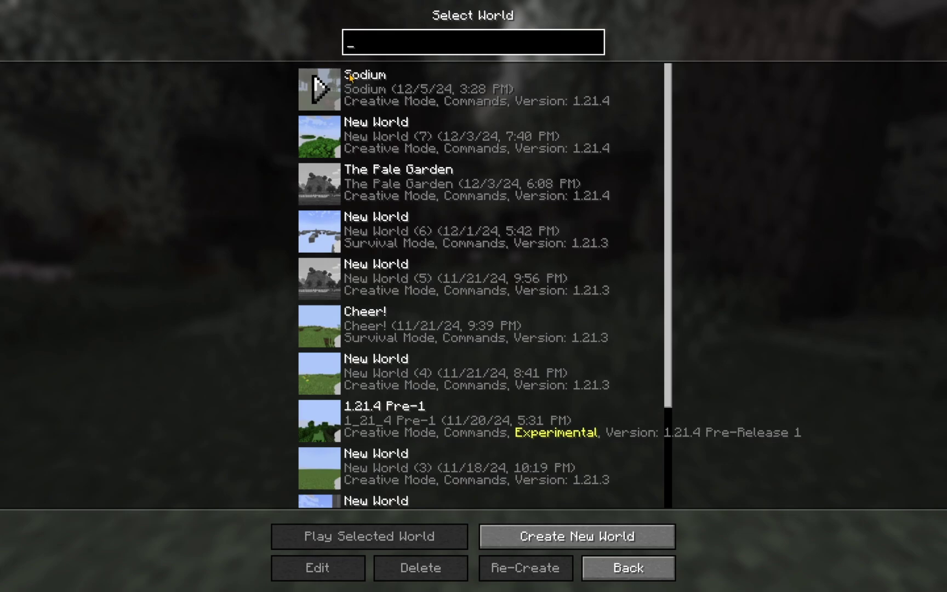
pyautogui.click(321, 89)
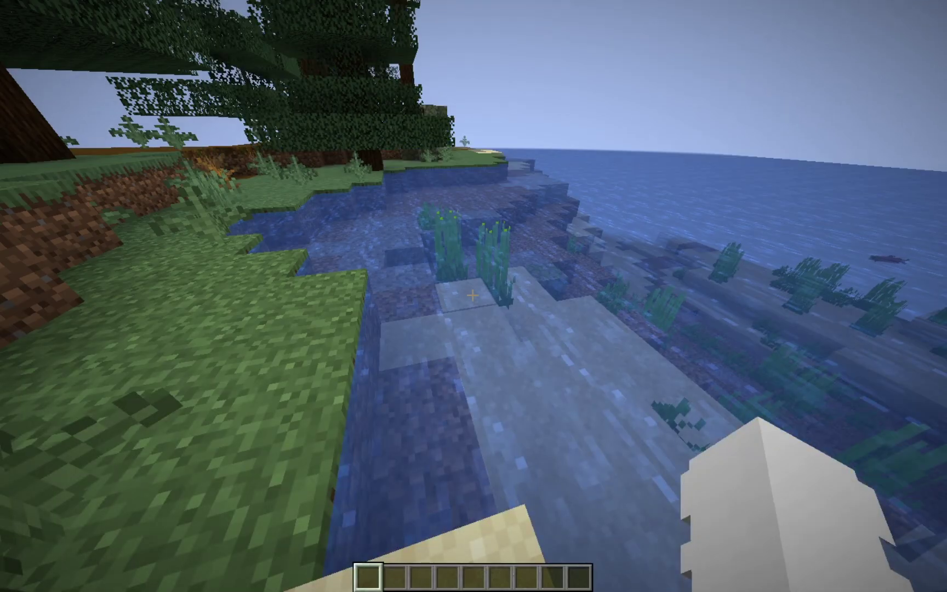
# Step: Switch the in-game camera to the third-person view facing the front of the character
pyautogui.moveTo(472, 295)
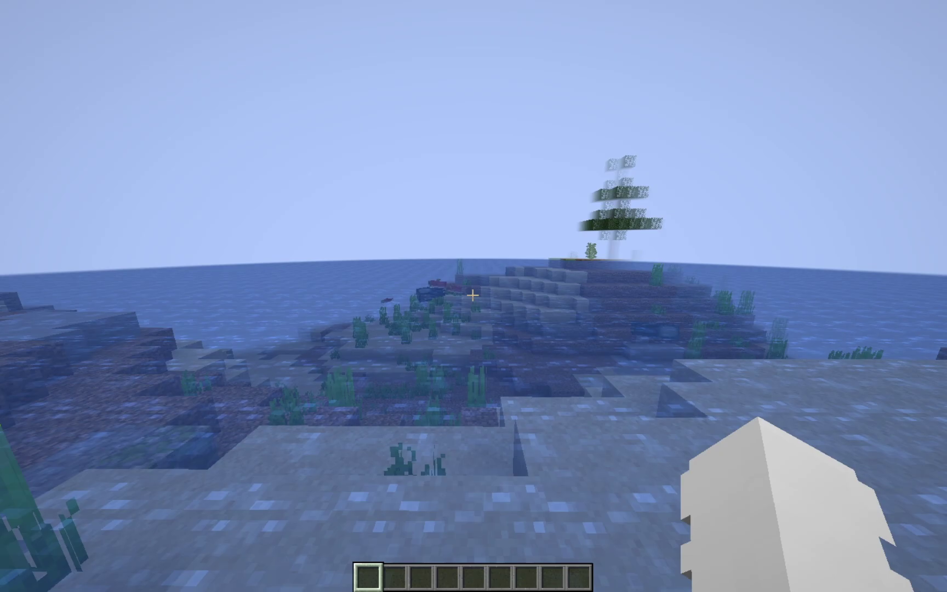
pyautogui.press('F5')
pyautogui.press('F5')
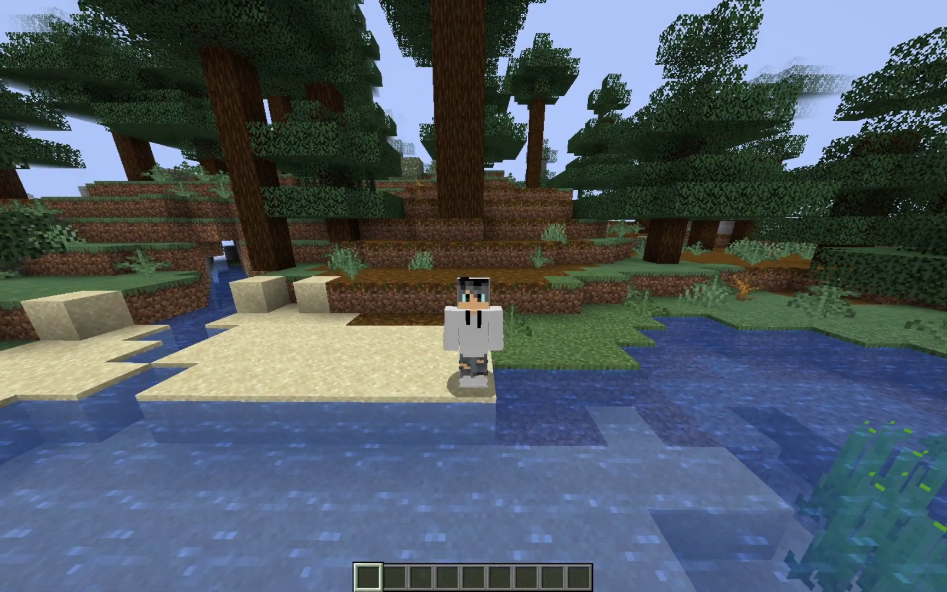
# Step: Apply the BSL_v8.4.01.zip shader pack through the shader pack options in the video settings and return to the game world
pyautogui.press('Escape')
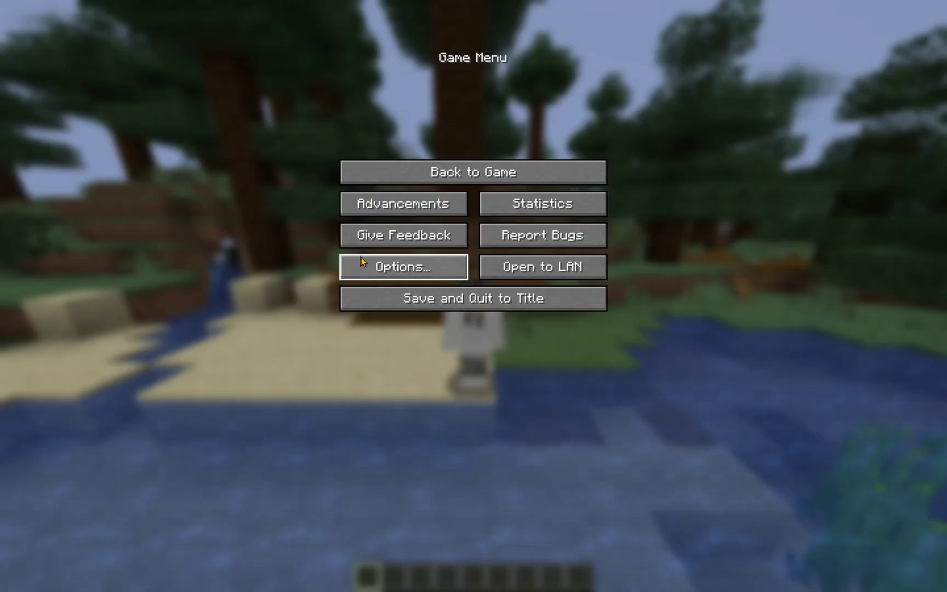
pyautogui.click(395, 268)
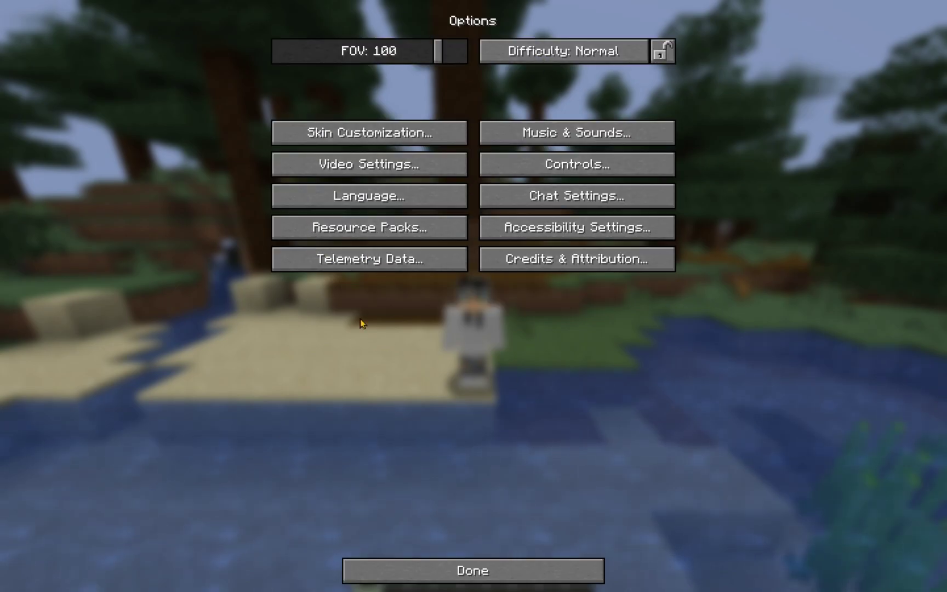
pyautogui.click(382, 168)
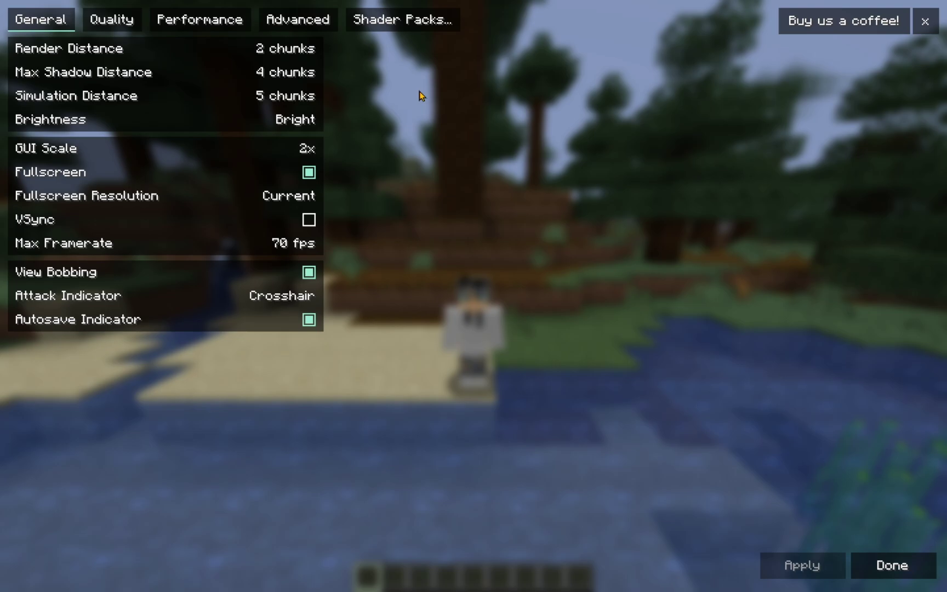
pyautogui.click(405, 20)
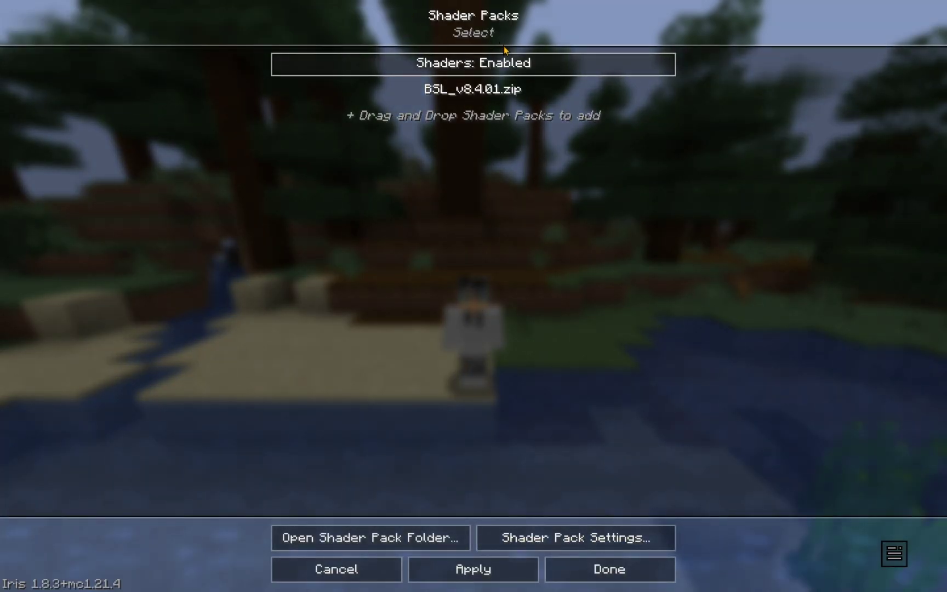
pyautogui.click(433, 97)
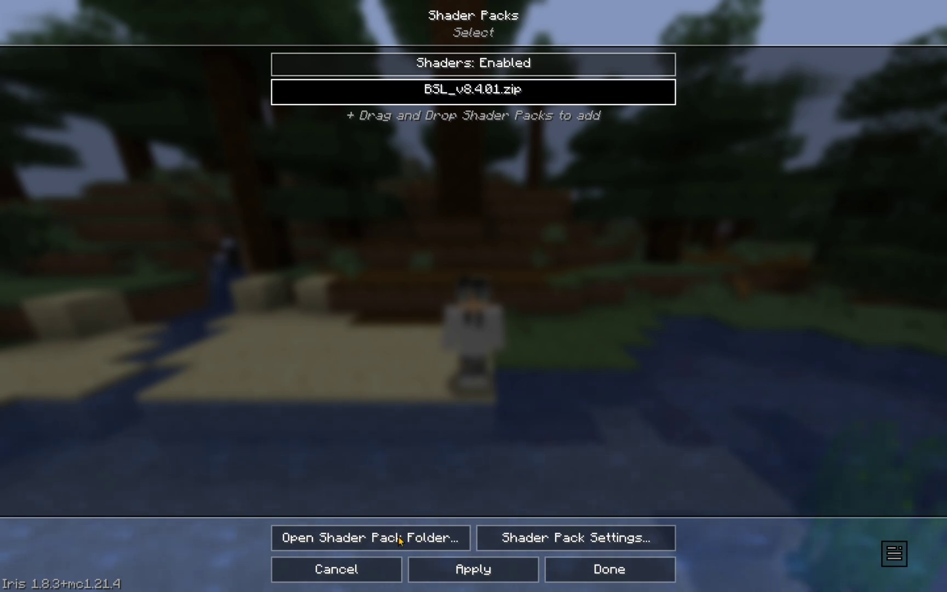
pyautogui.click(501, 574)
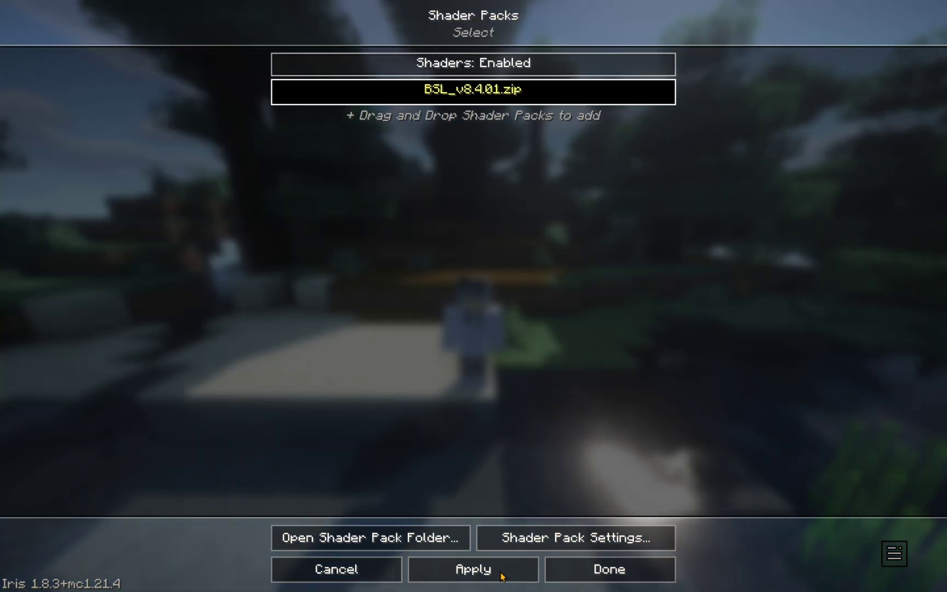
pyautogui.click(572, 571)
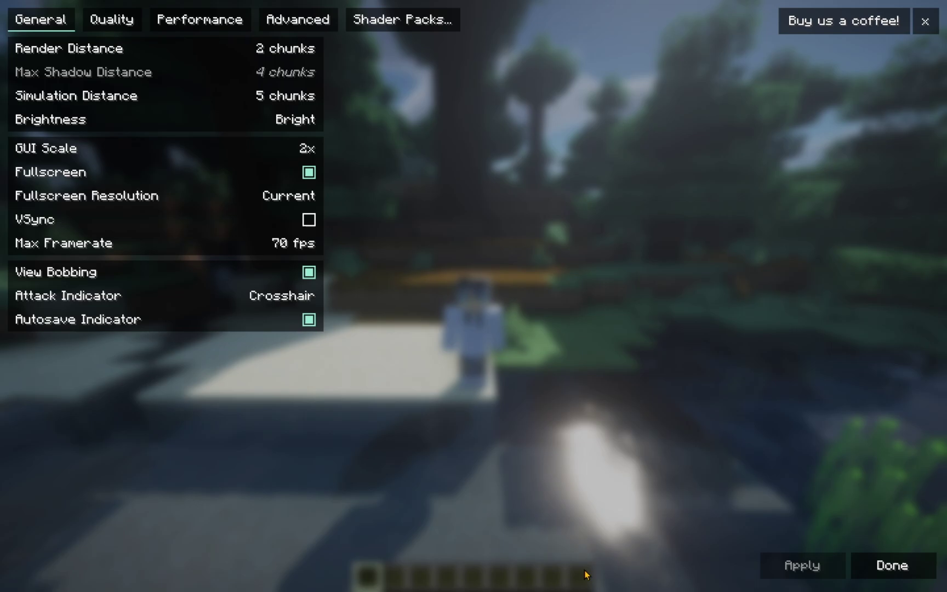
pyautogui.press('Escape')
pyautogui.click(586, 574)
pyautogui.press('Escape')
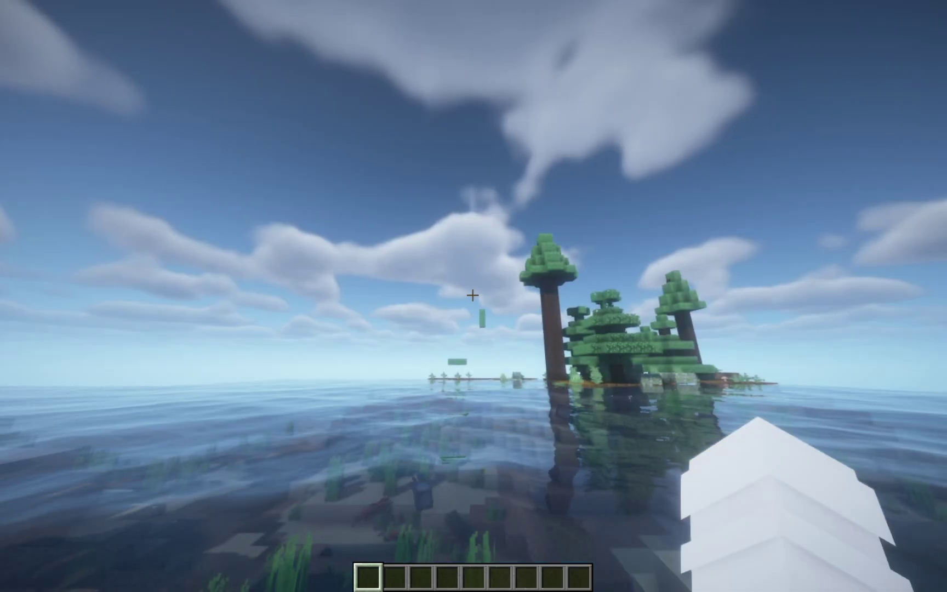
# Step: Walk through the world in first-person view to examine the shader's water, shadows, clouds and sunlight
pyautogui.moveTo(473, 296)
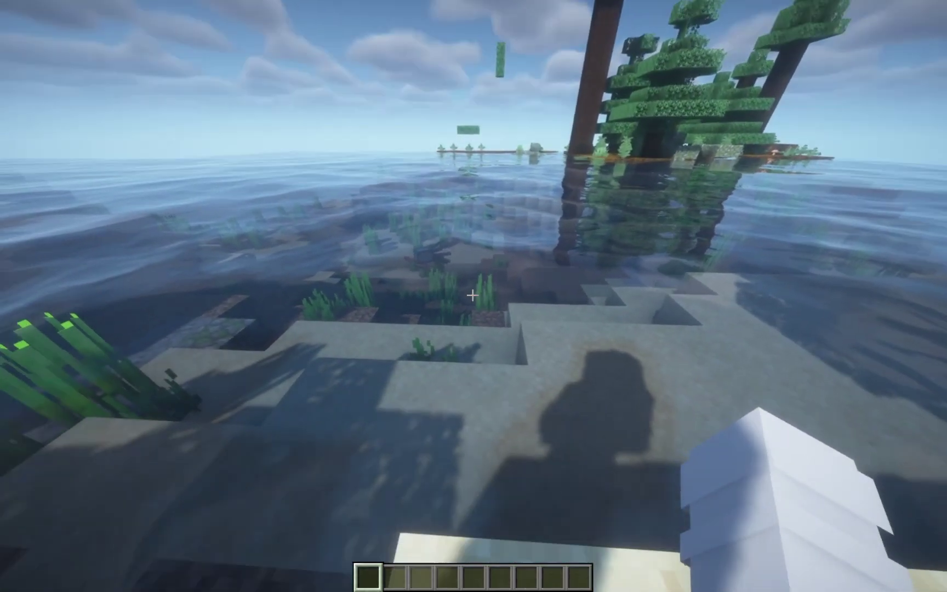
pyautogui.press('w')
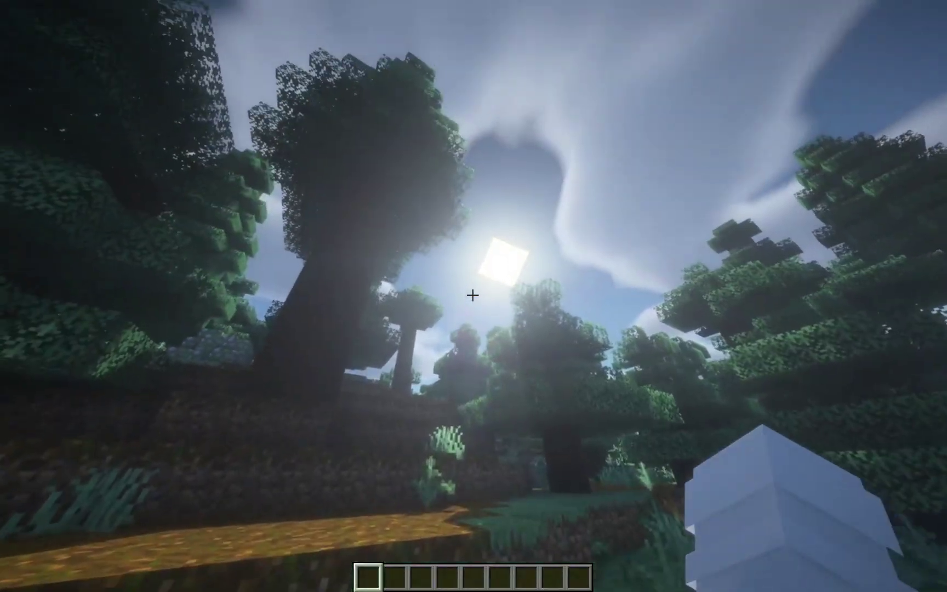
pyautogui.click(472, 295)
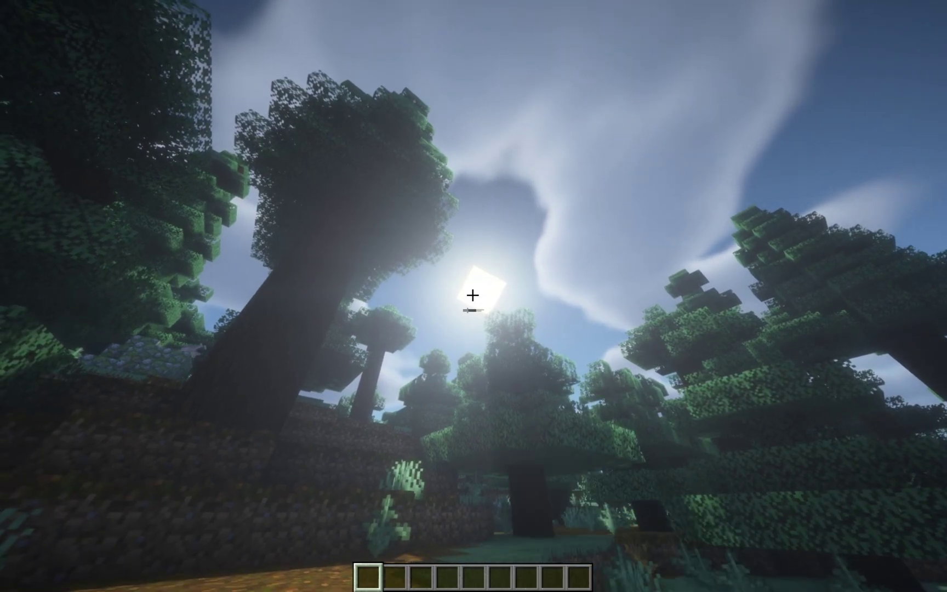